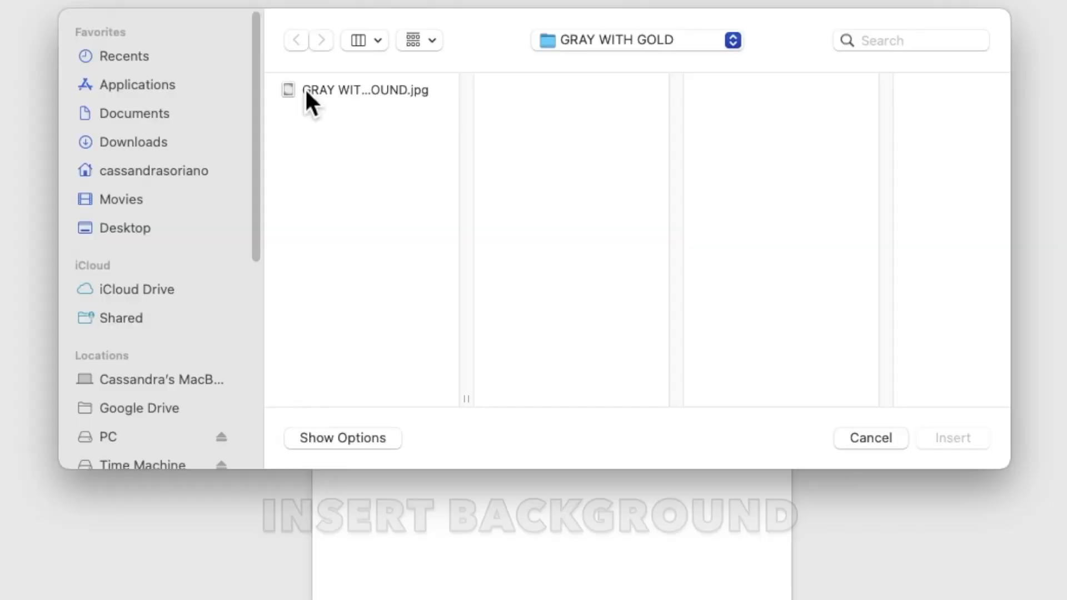
- Insert the picture GRAY WITH GOLD BACKGROUND.jpg and set its text wrapping to Behind Text
click(357, 147)
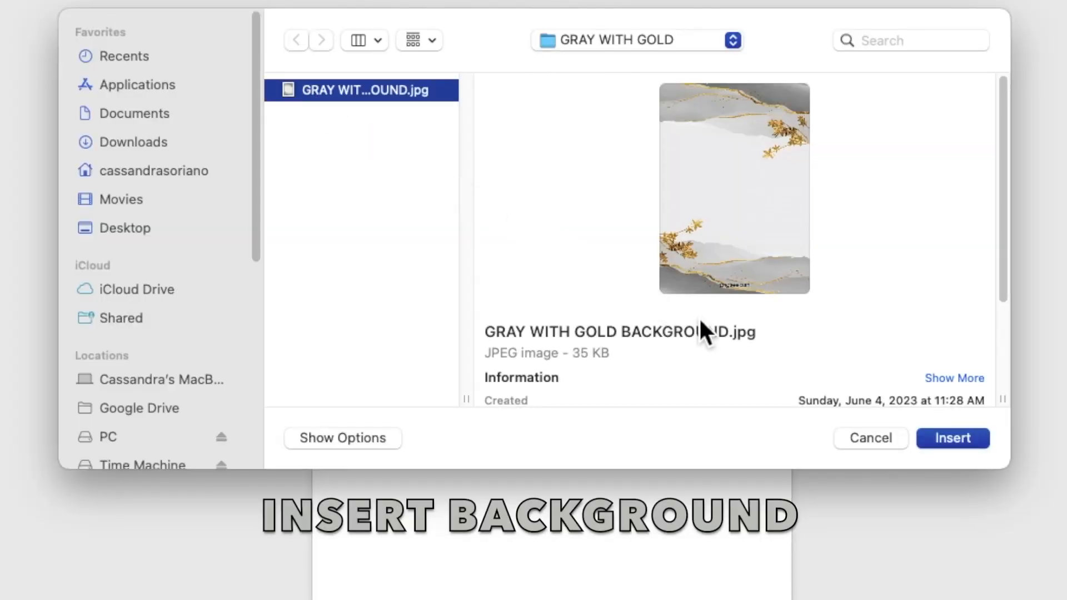
click(940, 442)
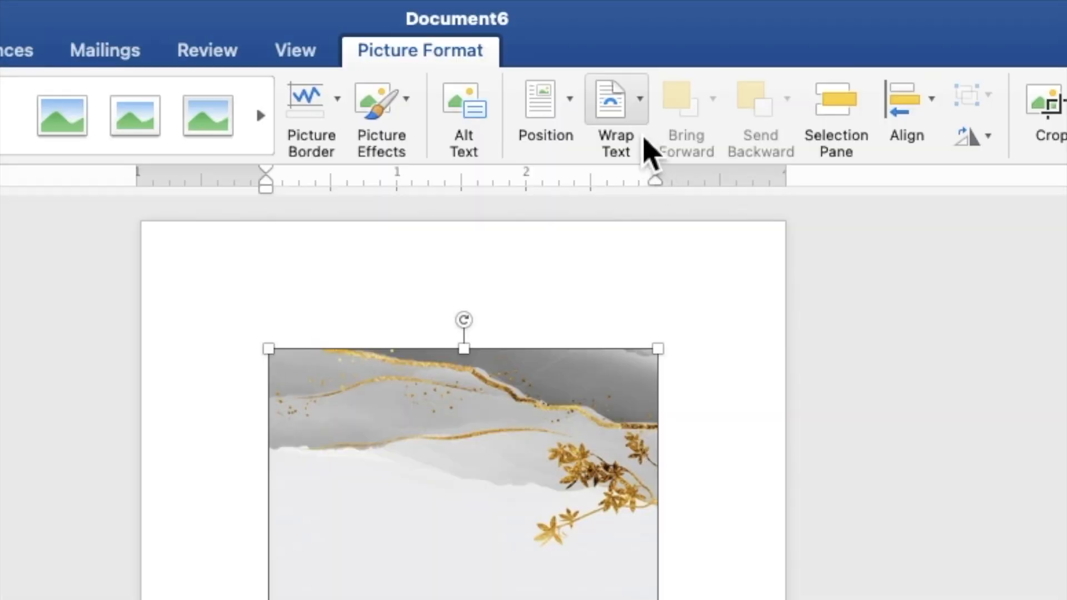
click(639, 127)
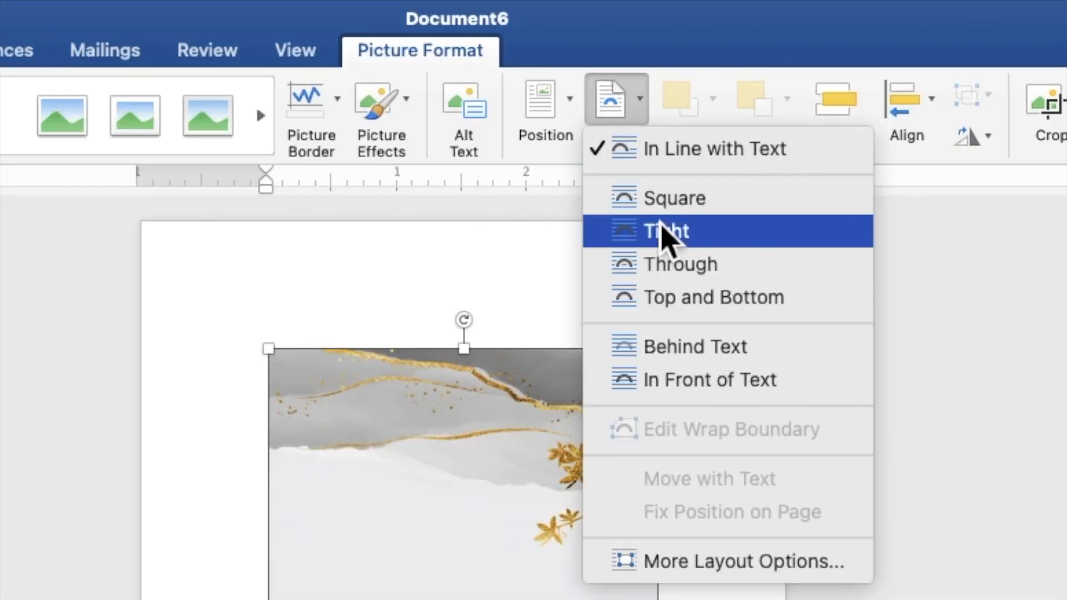
click(684, 354)
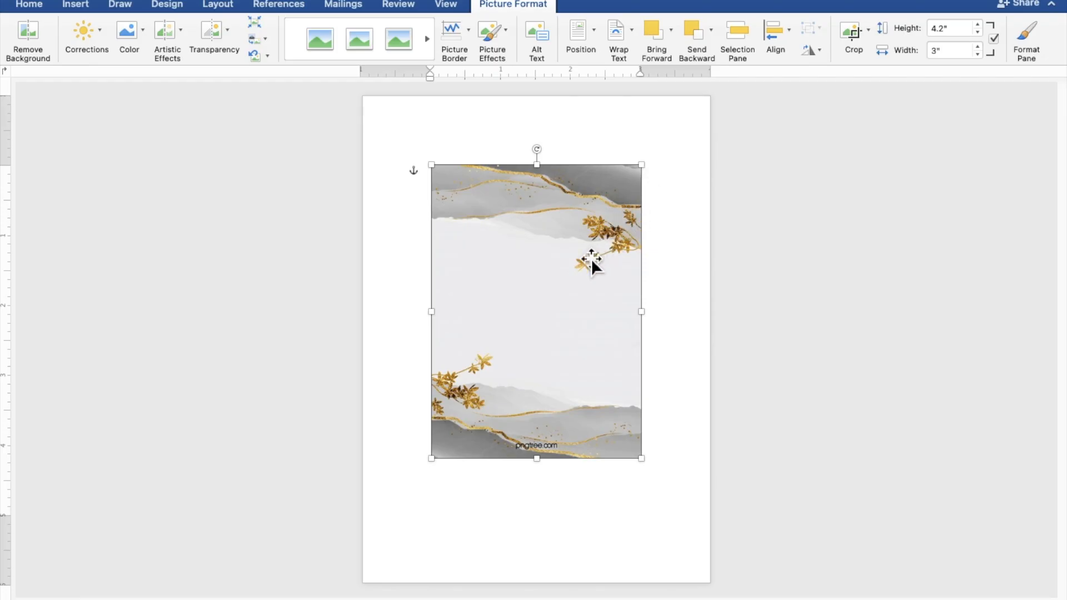
- Move the background picture to the page's top-left corner and enlarge it to about 7.42" by 5.3", covering the whole page
drag(592, 259, 521, 188)
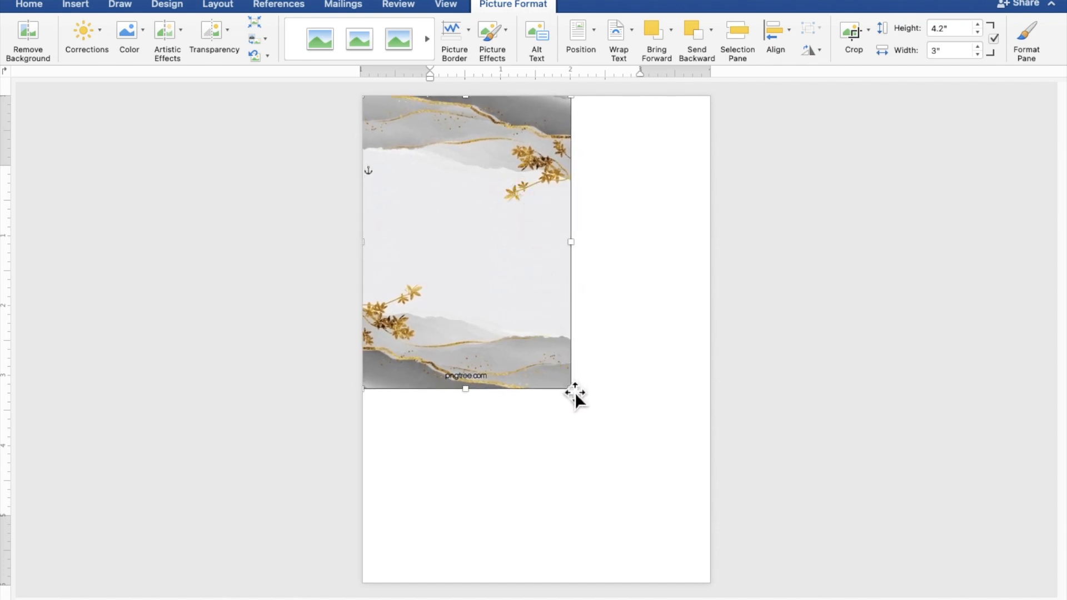
drag(579, 396, 735, 589)
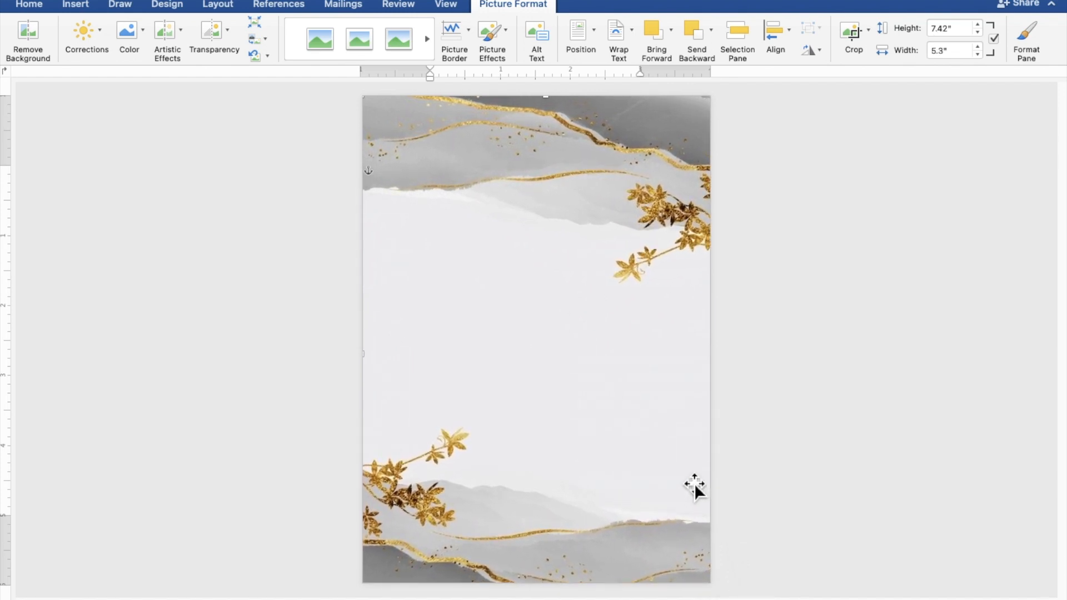
drag(668, 448, 661, 451)
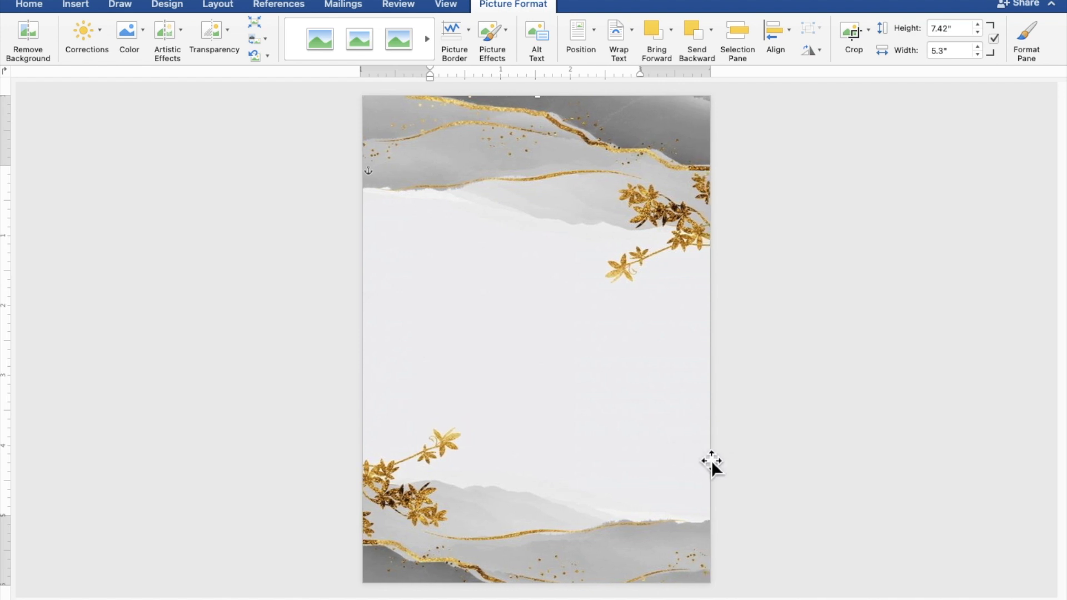
click(939, 462)
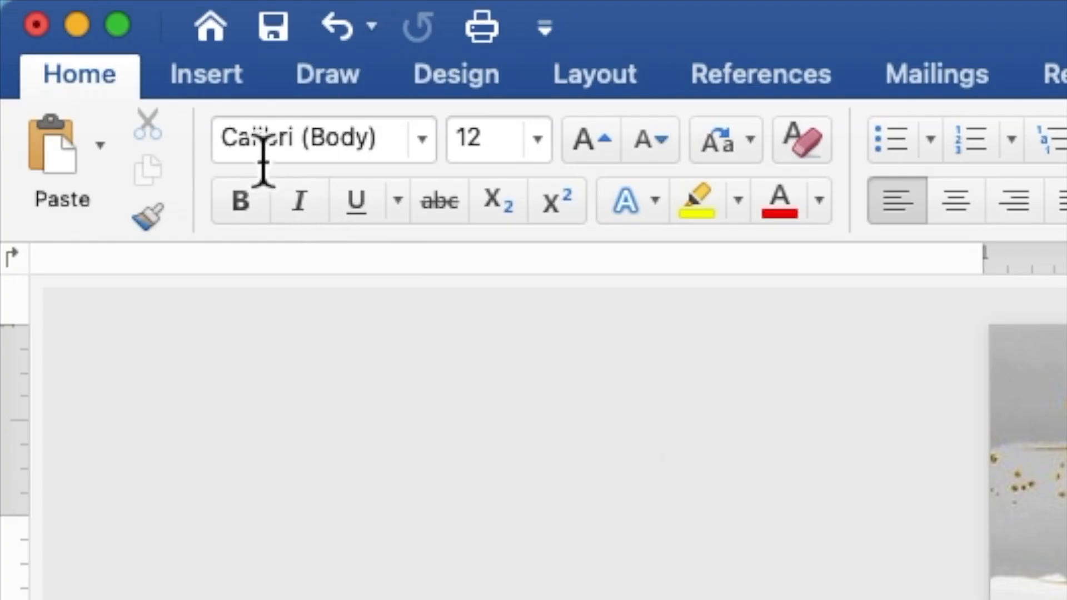
- Draw a rectangle about 5.23" high and 4.68" wide over the page, below the upper gray band of the background
click(225, 100)
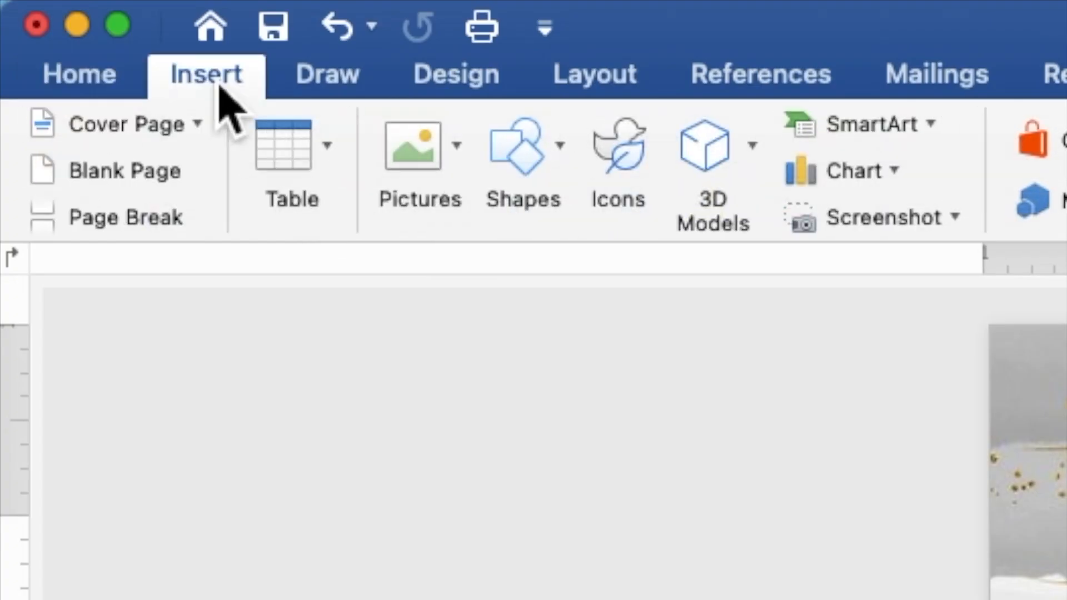
click(550, 160)
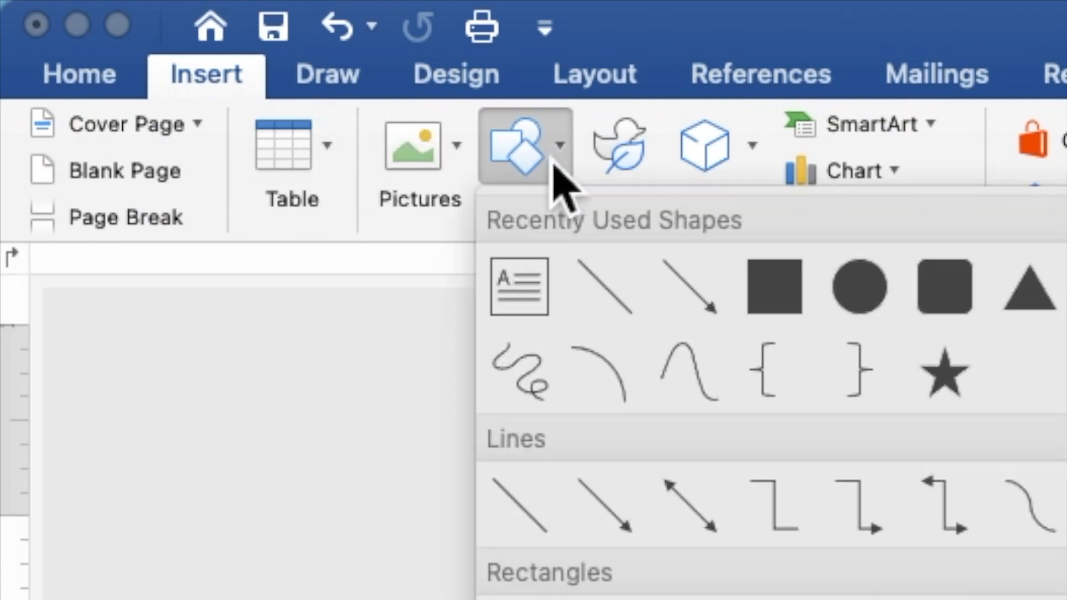
click(767, 290)
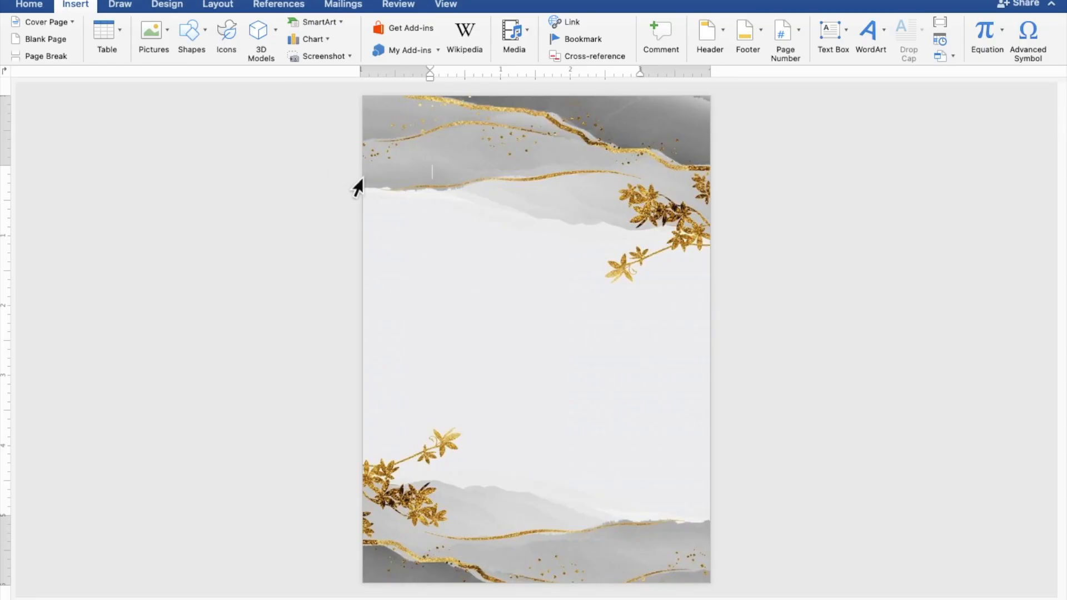
mouse_move(372, 191)
mouse_down()
mouse_move(574, 495)
mouse_move(709, 563)
mouse_up()
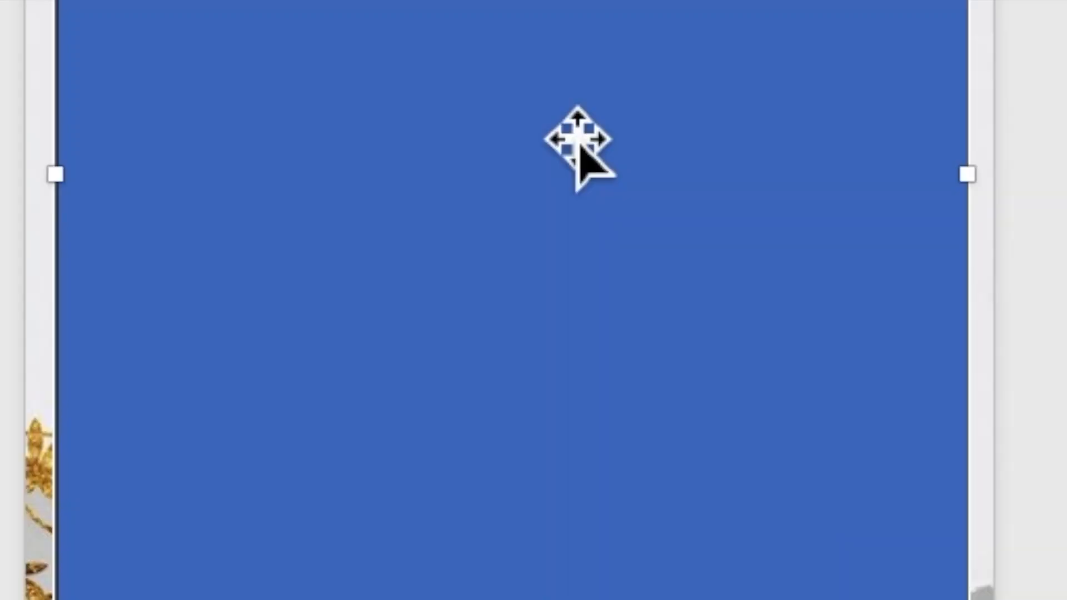
- Add the text "TOGETHER WITH THEIR FAMILIES" inside the blue rectangle
right_click(561, 125)
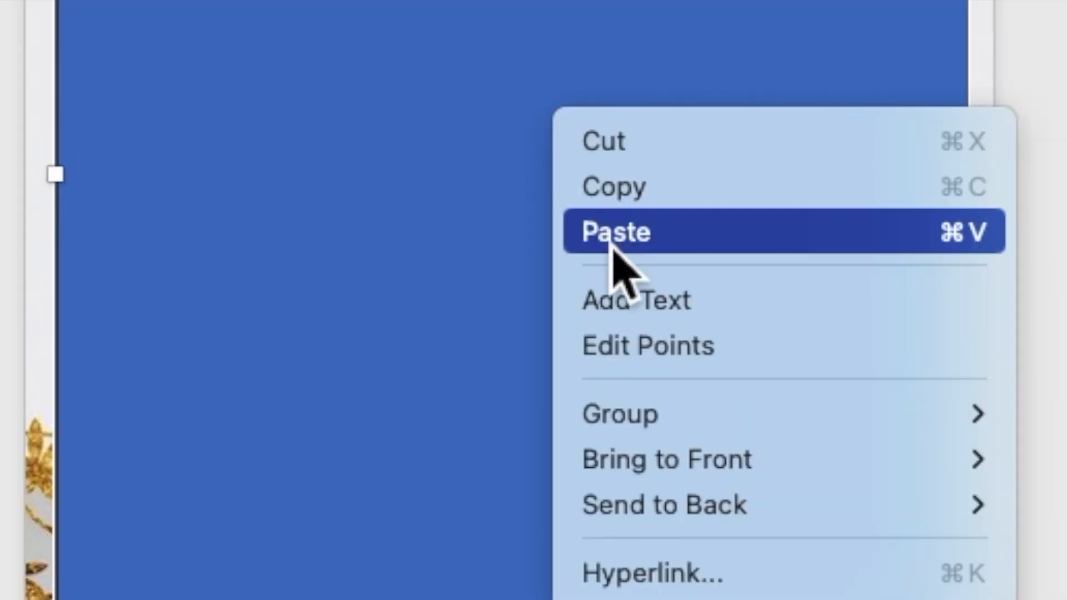
click(628, 301)
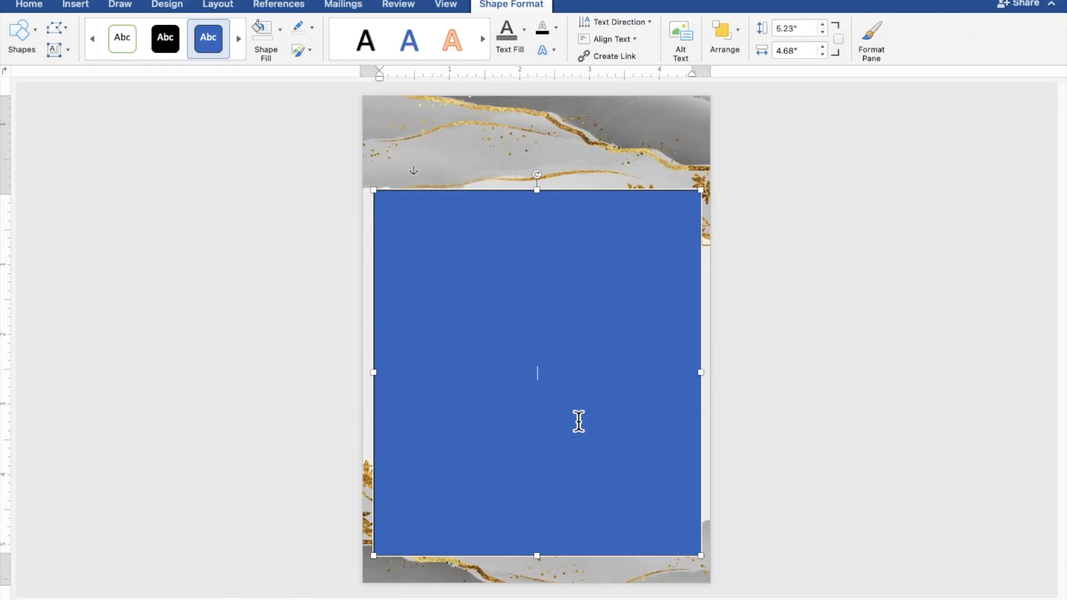
scroll(578, 421, up, 5)
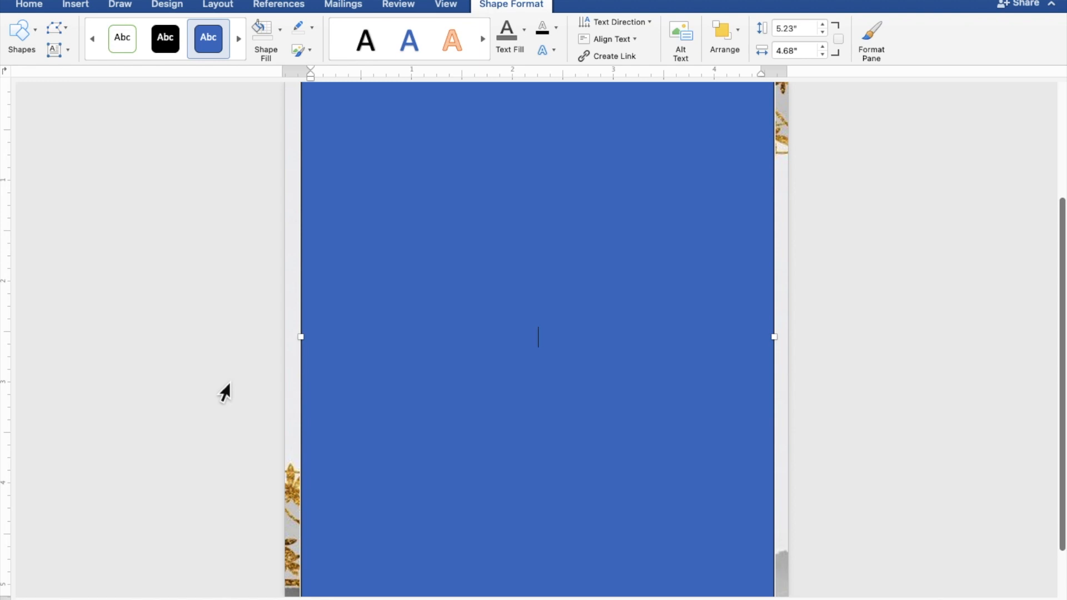
text(TOGETHER)
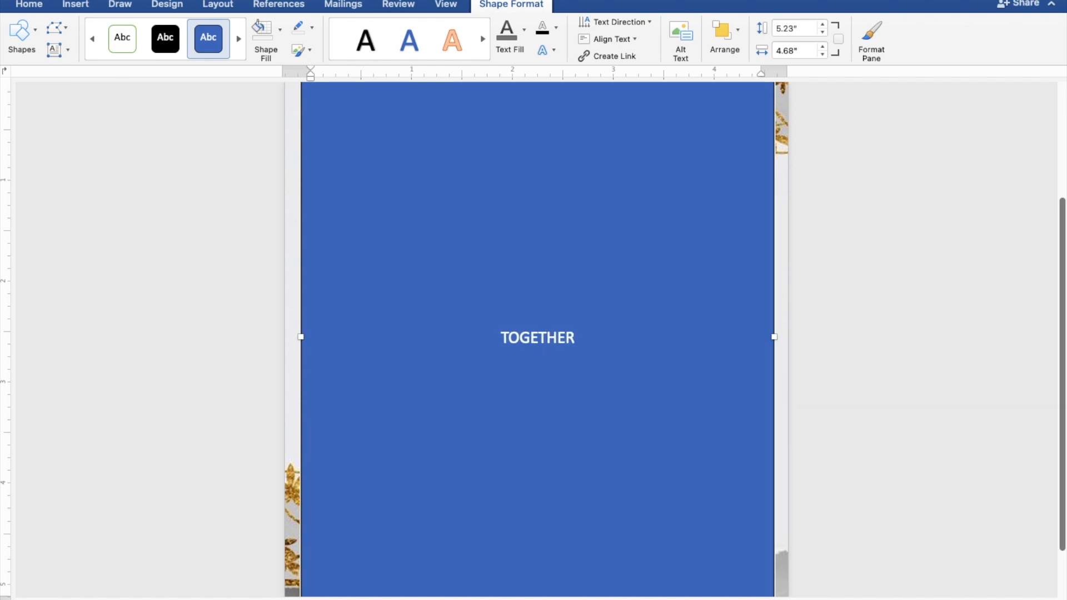
text( WITH )
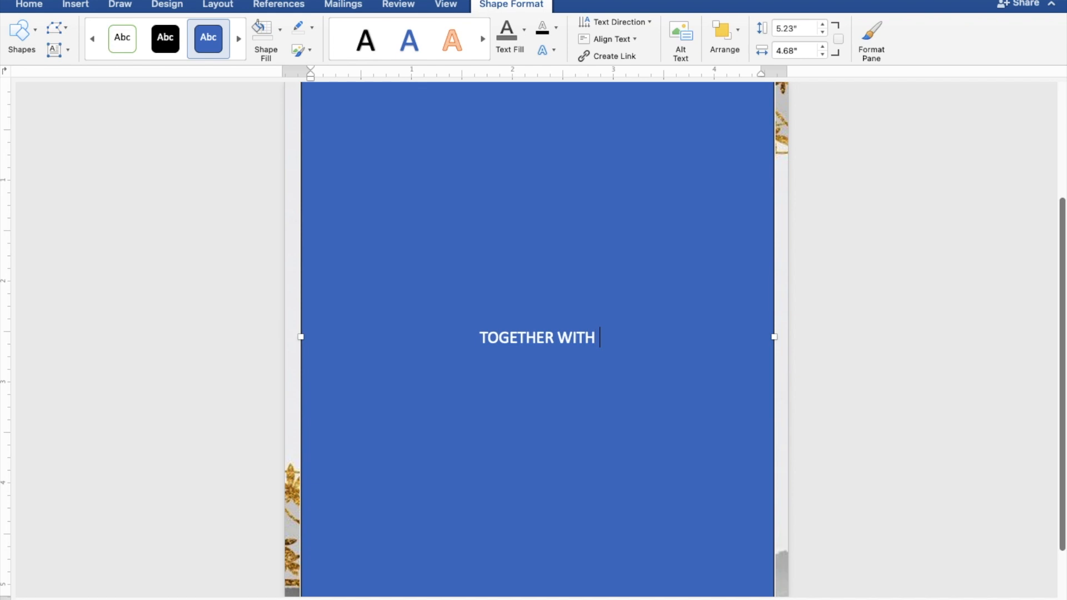
text(THE)
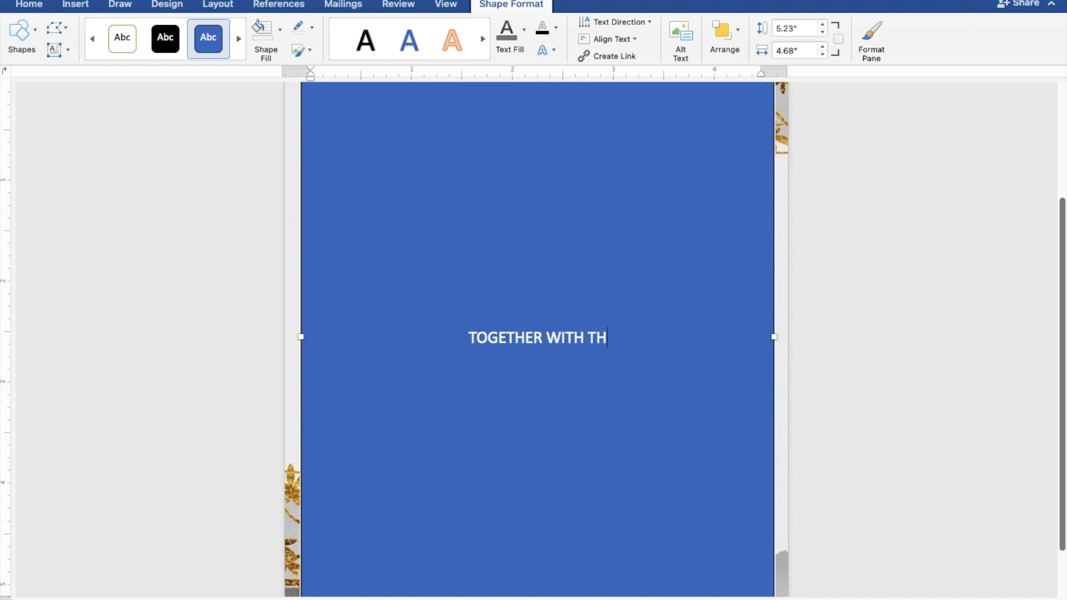
text(IR )
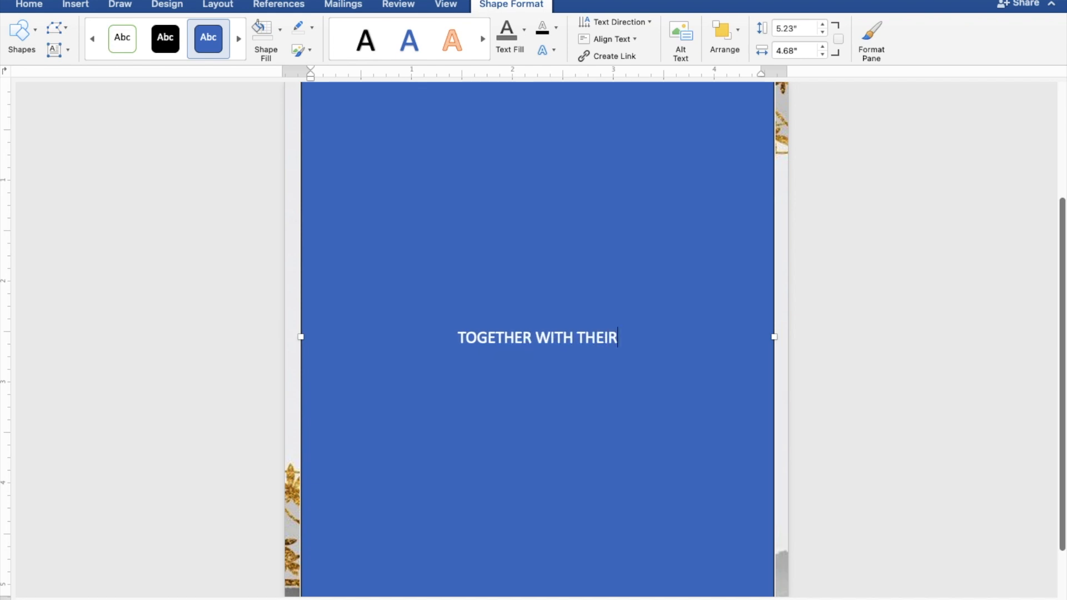
text(FA)
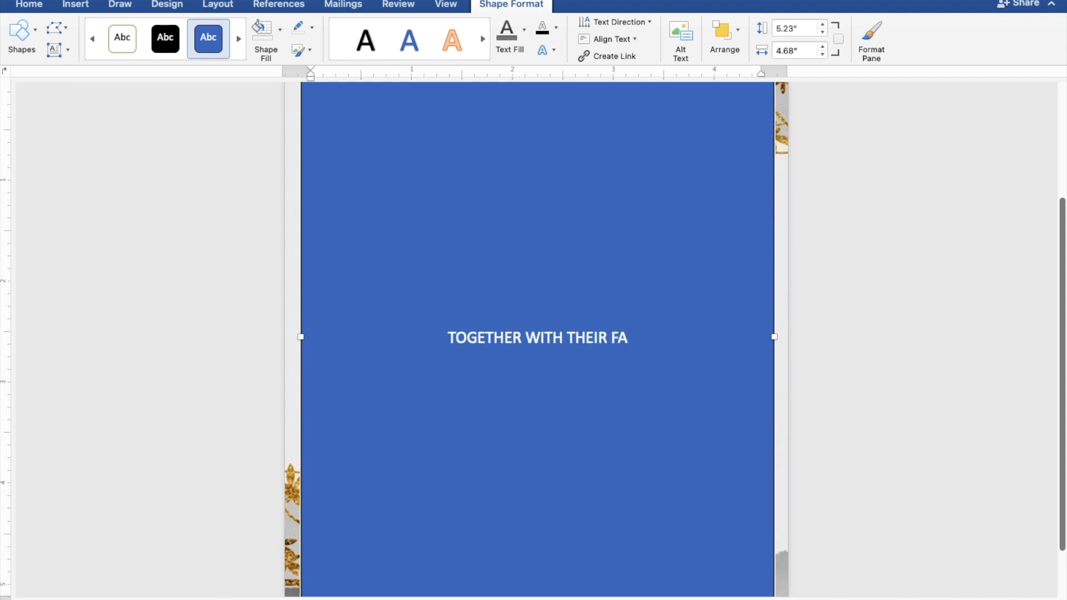
text(MILIES)
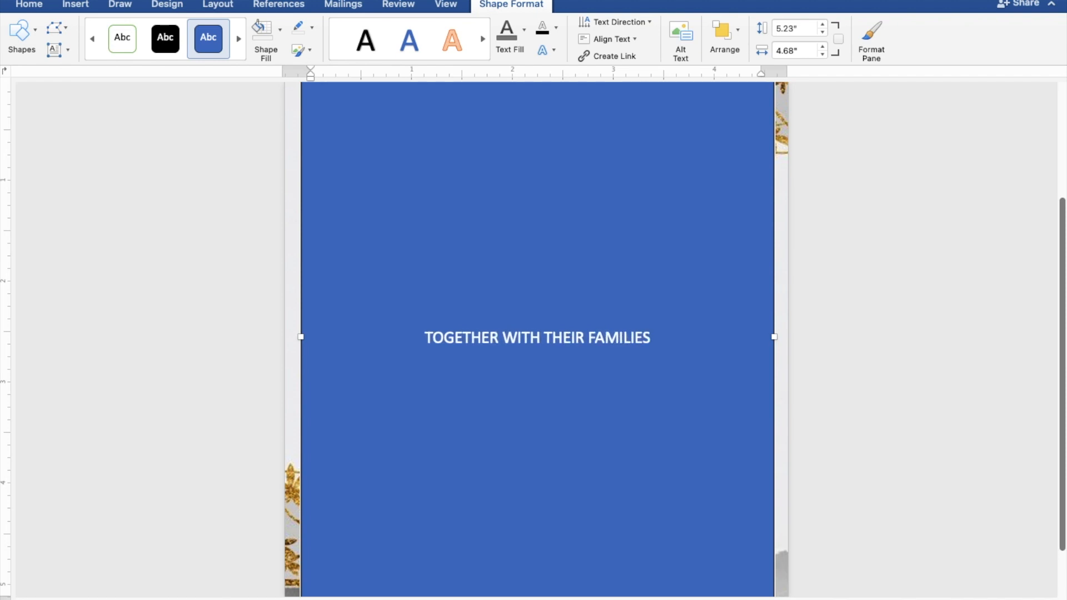
- Enter the groom's full name below the heading line, leaving one blank line between them
key(Return)
key(Return)
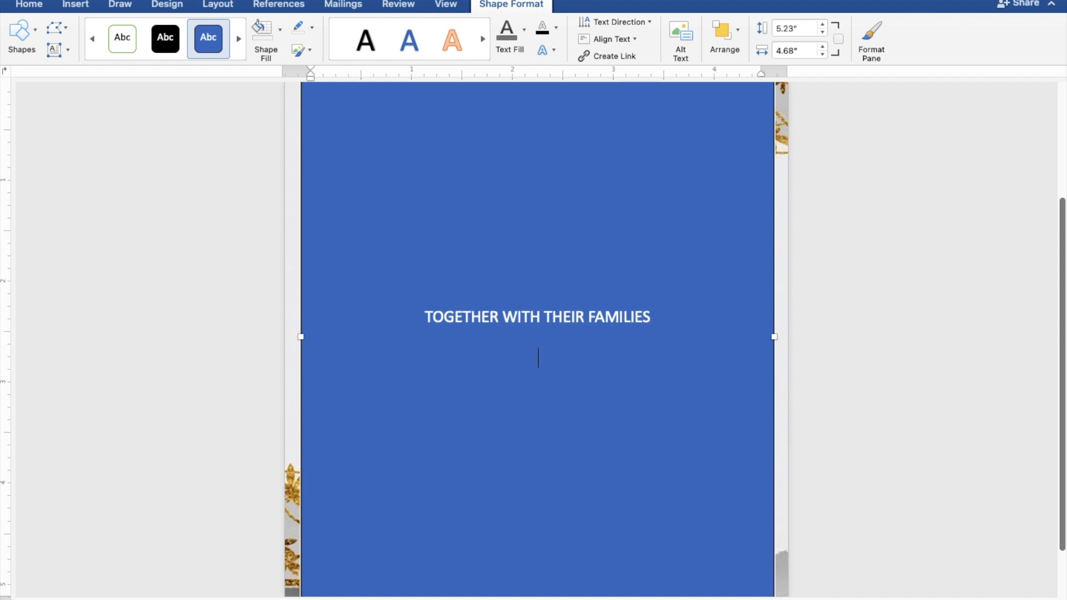
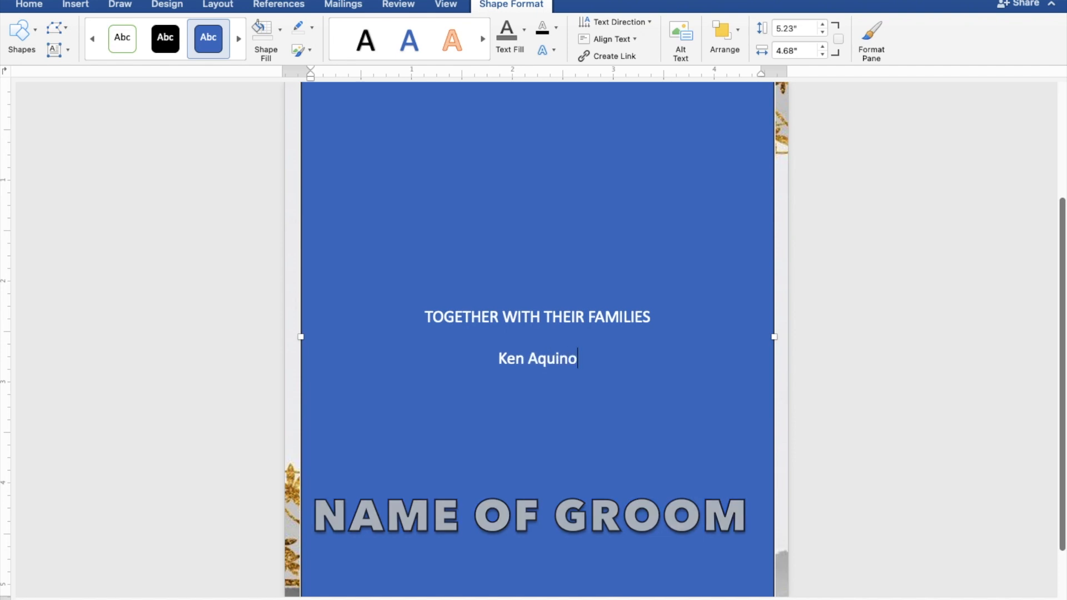
- Add a line reading "AND" under the groom's name, followed by the bride's full name on its own line
key(Return)
text(A)
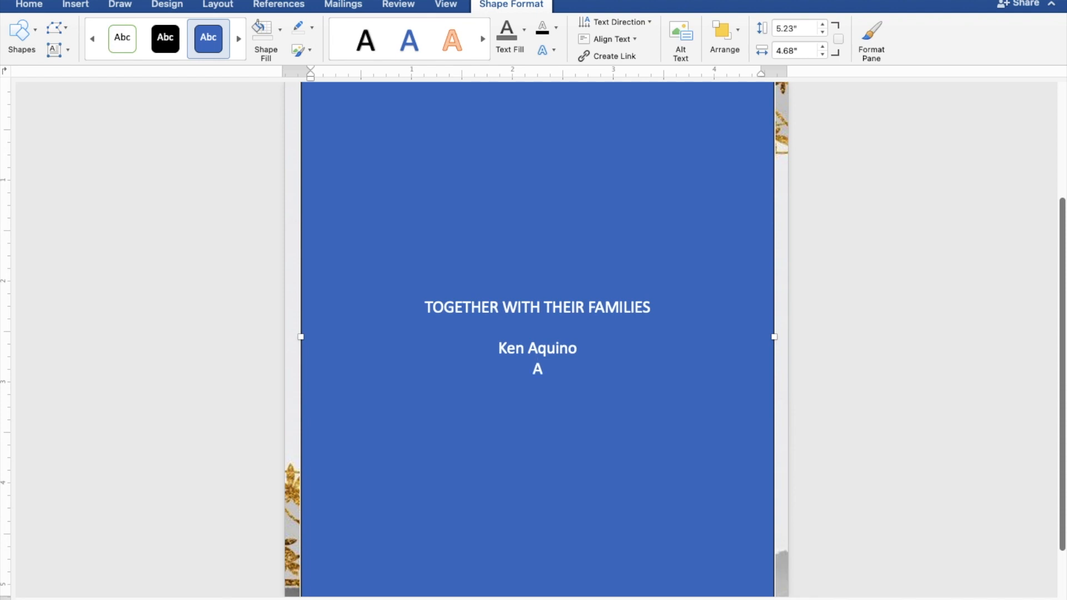
text(ND)
key(Return)
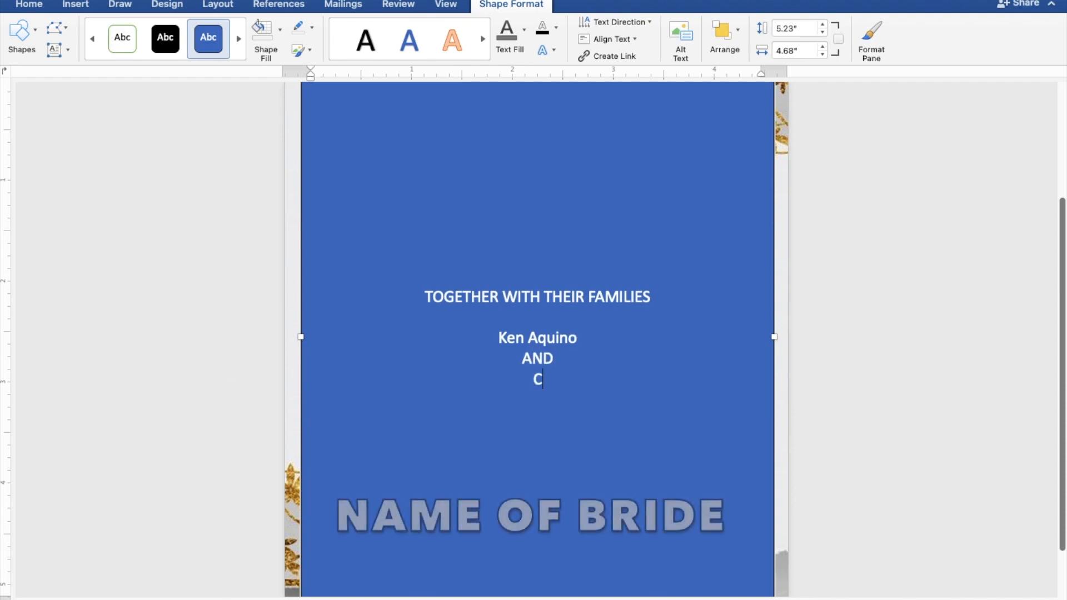
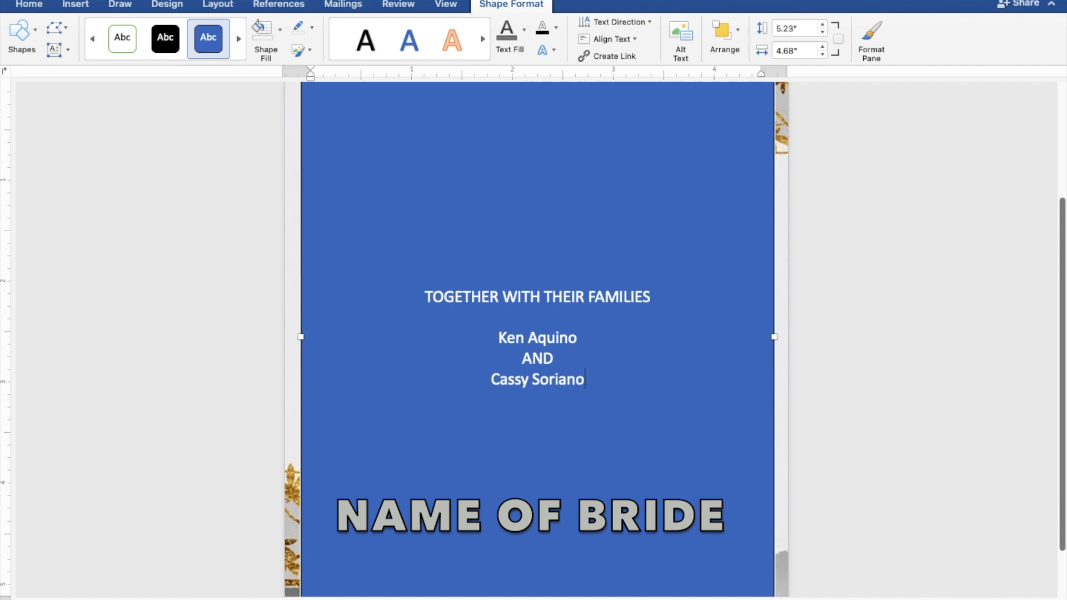
- Add the line "REQUEST THE PLEASURE OF YOUR PRESENCE" below the bride's name, leaving one blank line between them
key(Return)
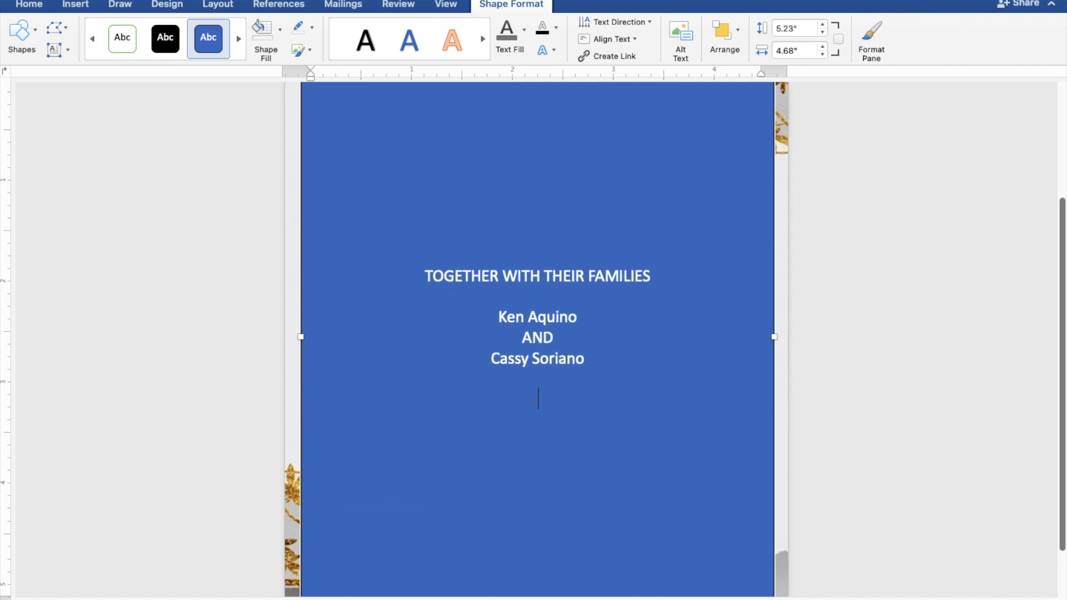
text(REQUEST THE )
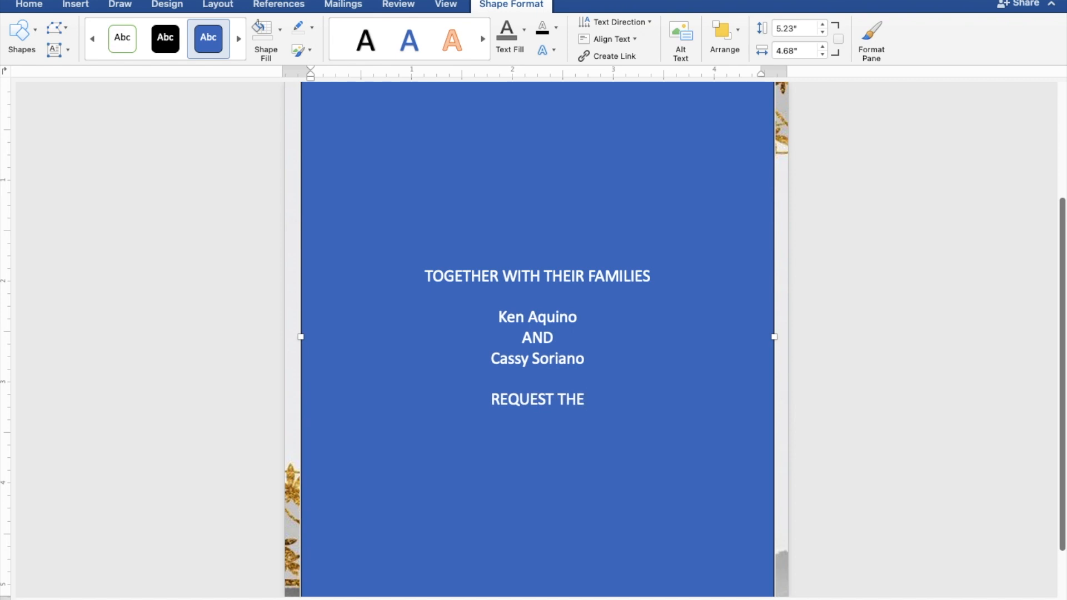
text(PLEASU)
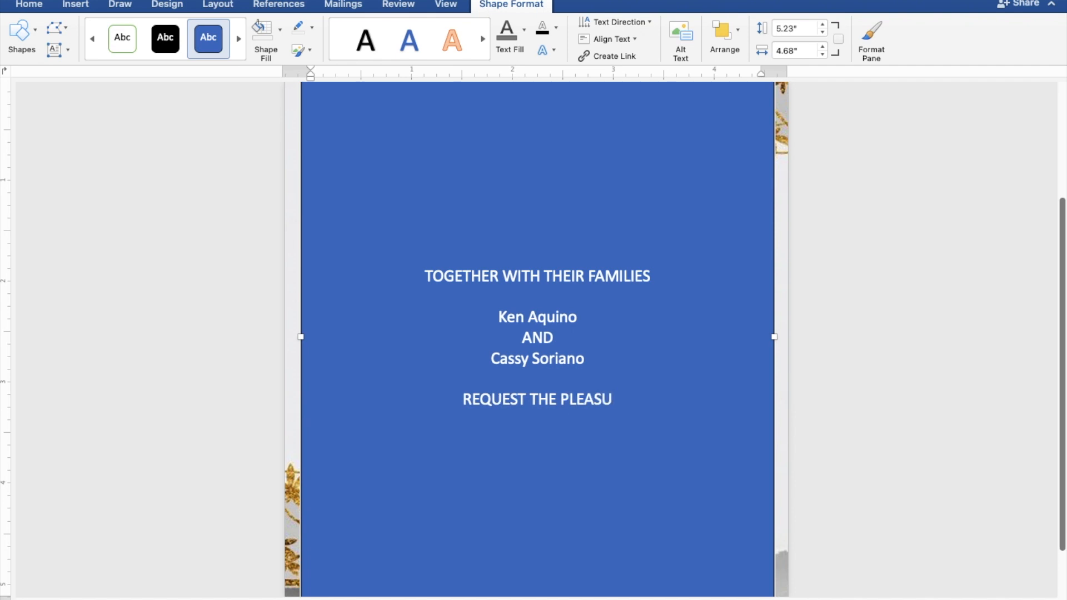
text(RE )
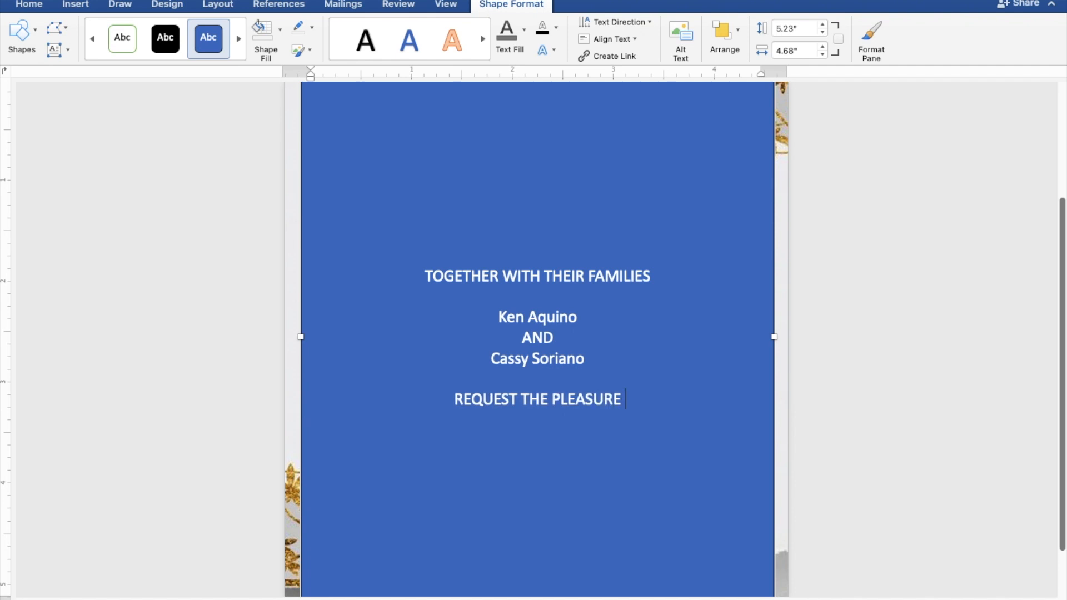
text(OF)
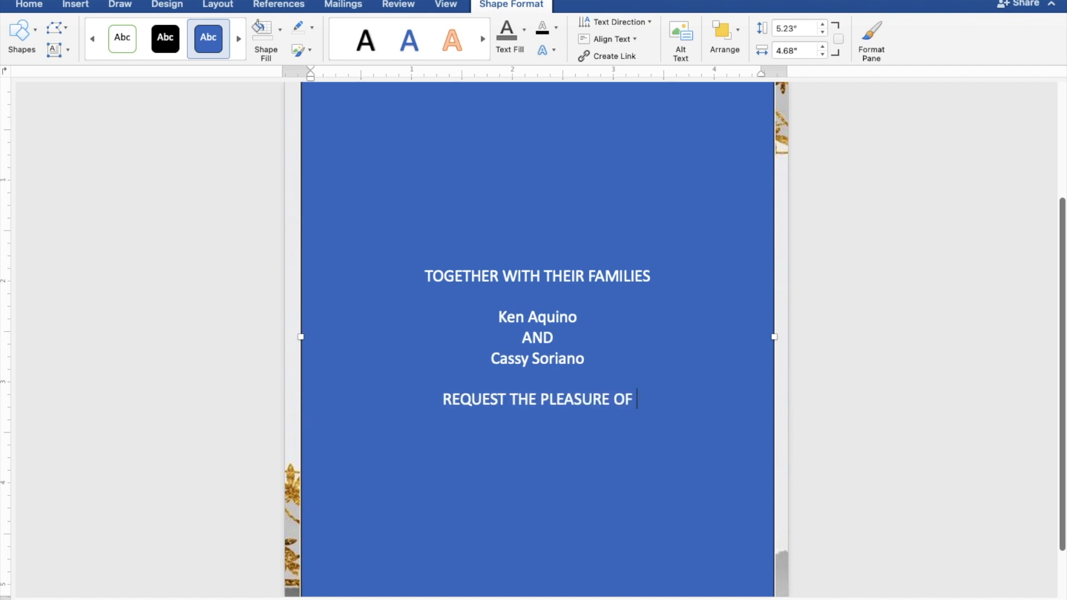
text( YOU)
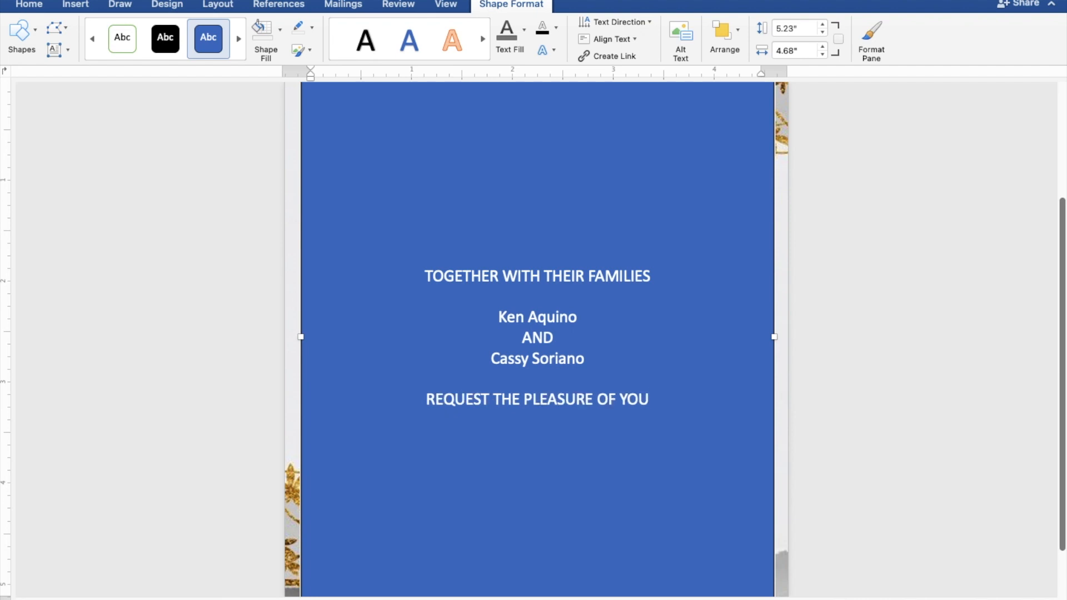
text(R P)
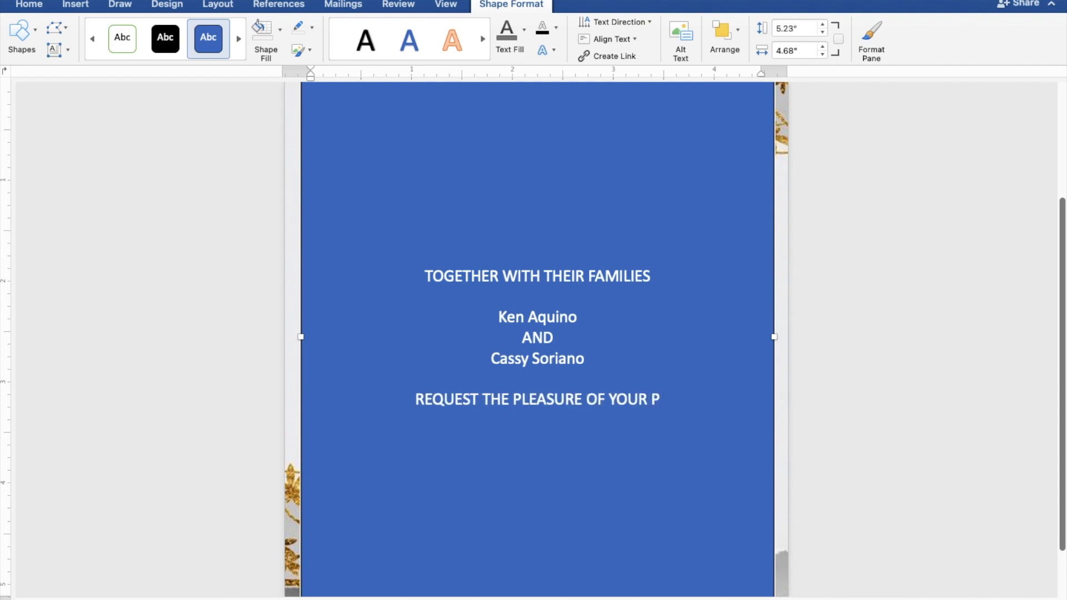
text(RES)
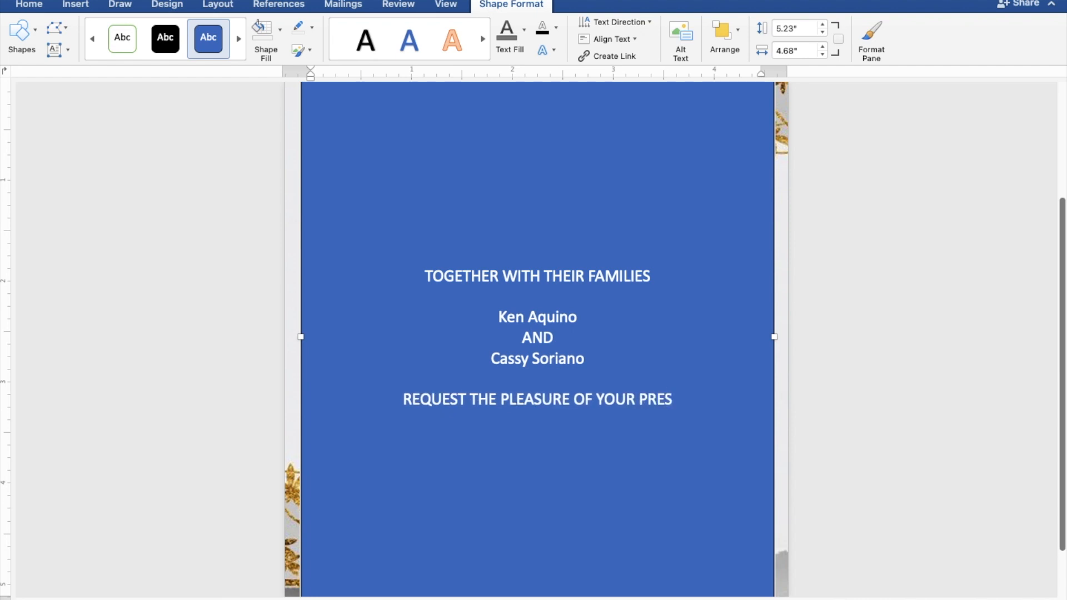
text(ENCE)
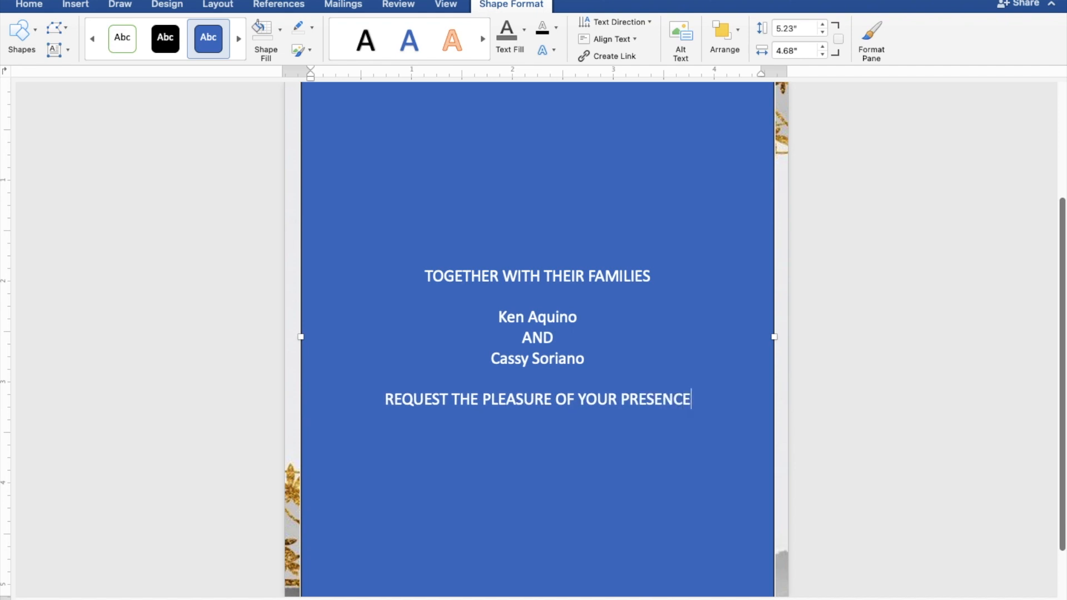
- Add the line "AS THEY JOYFULLY UNITE IN MARRIAGE" directly under the request line
key(Return)
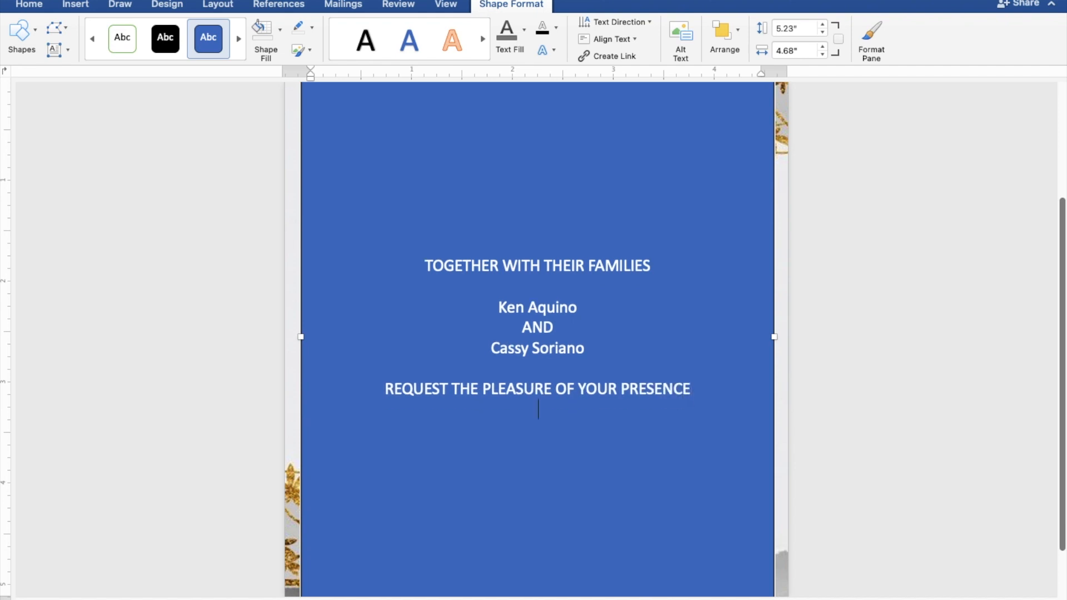
text(AS THEY JOY)
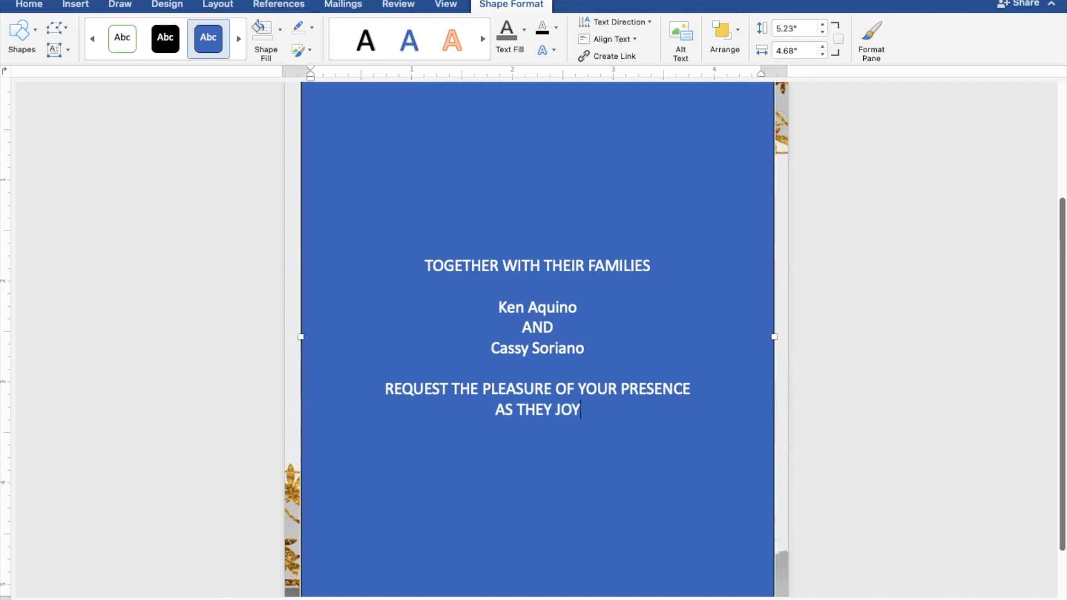
text(FUL)
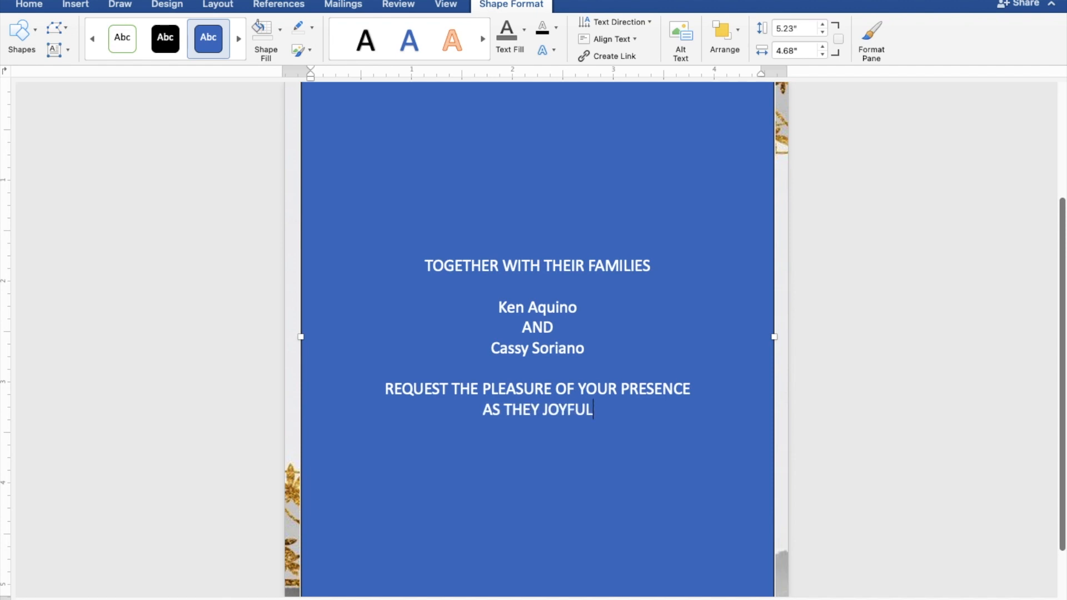
text(LY )
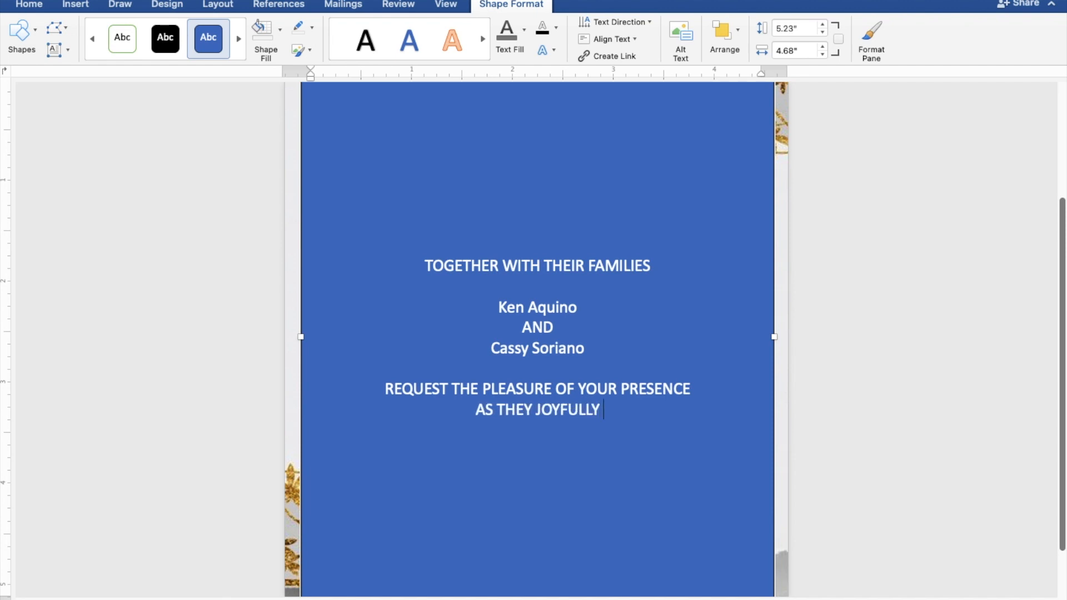
text(UNI)
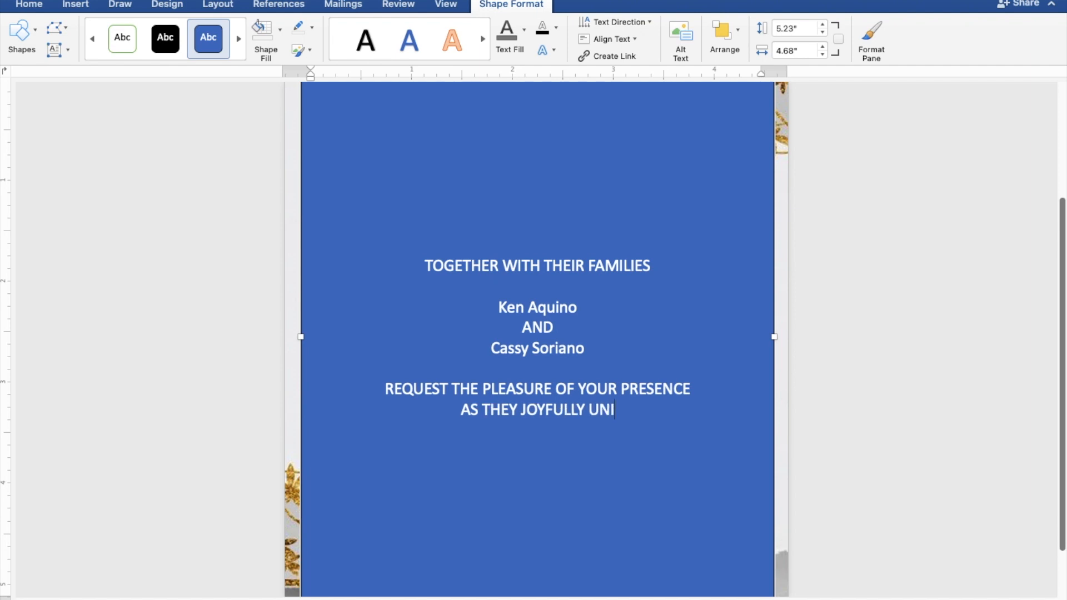
text(TE IN M)
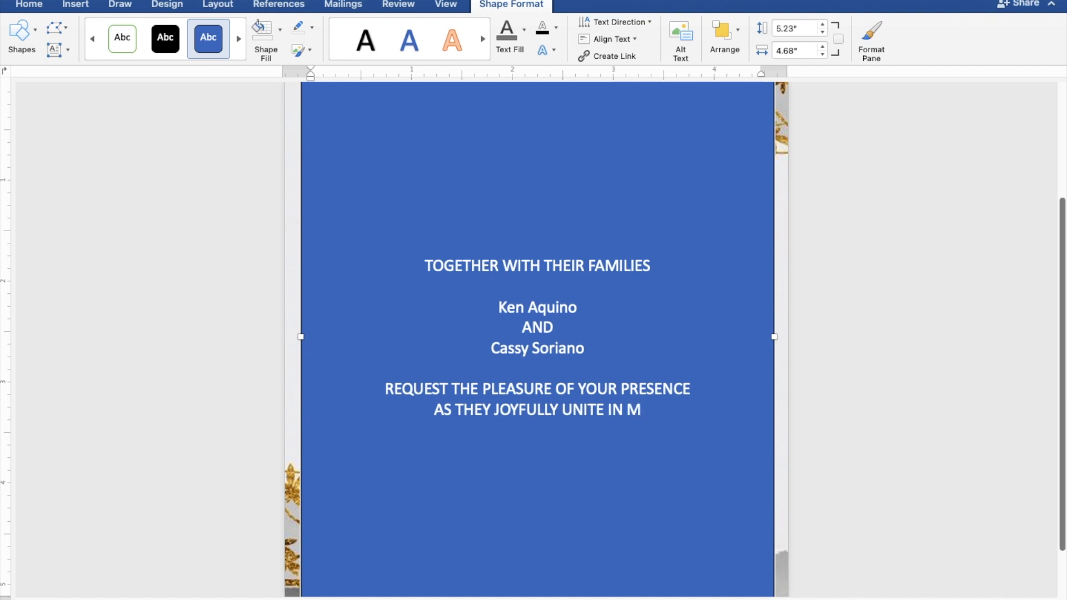
text(ARR)
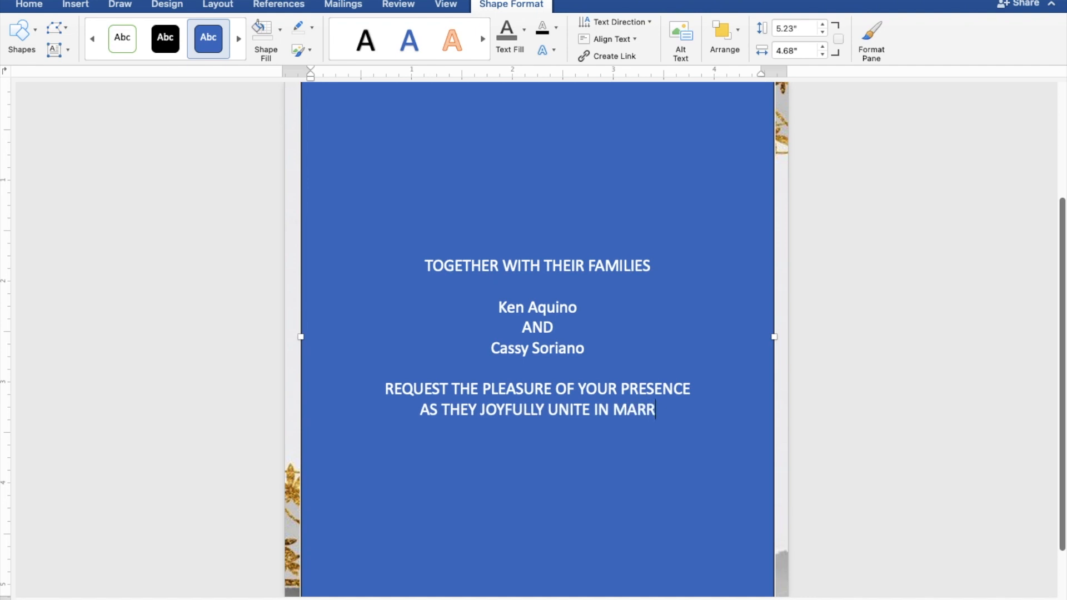
text(IAGE)
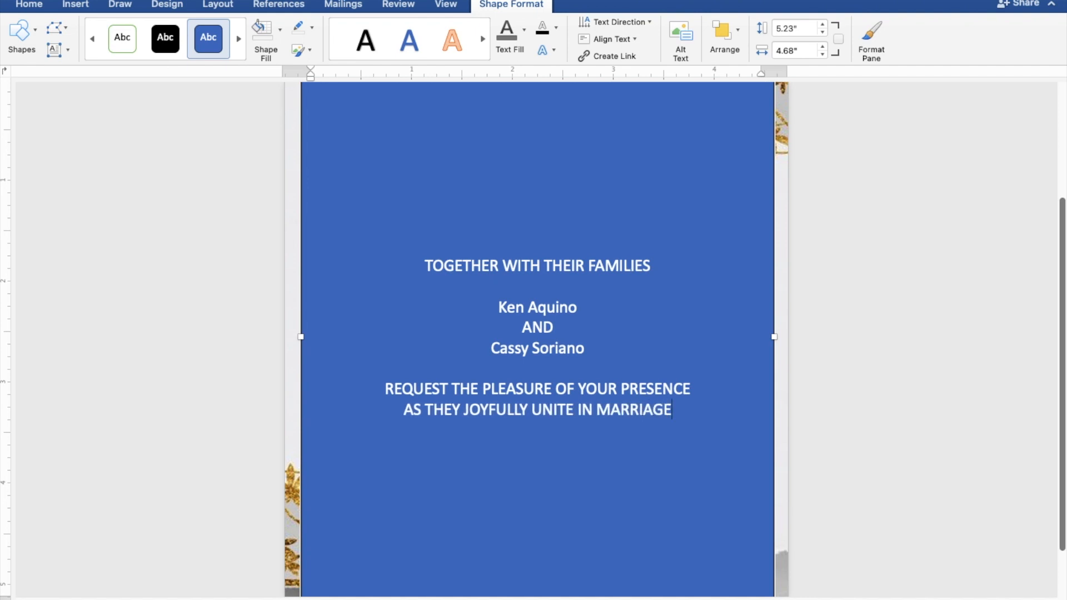
- Enter the wedding day "SATURDAY" below the marriage line, leaving one blank line between them
key(Return)
key(Return)
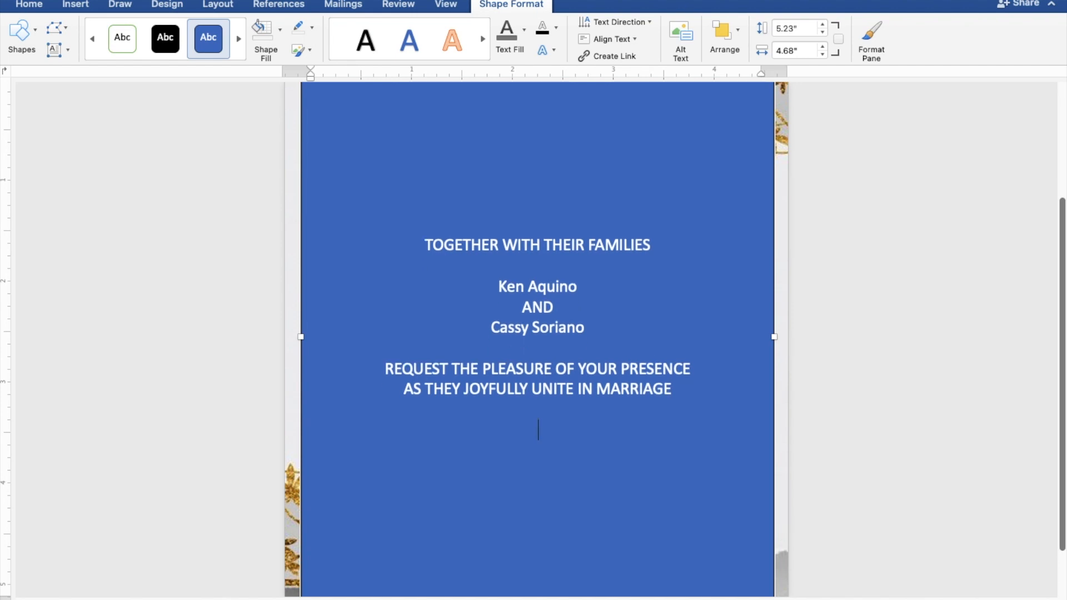
text(SA)
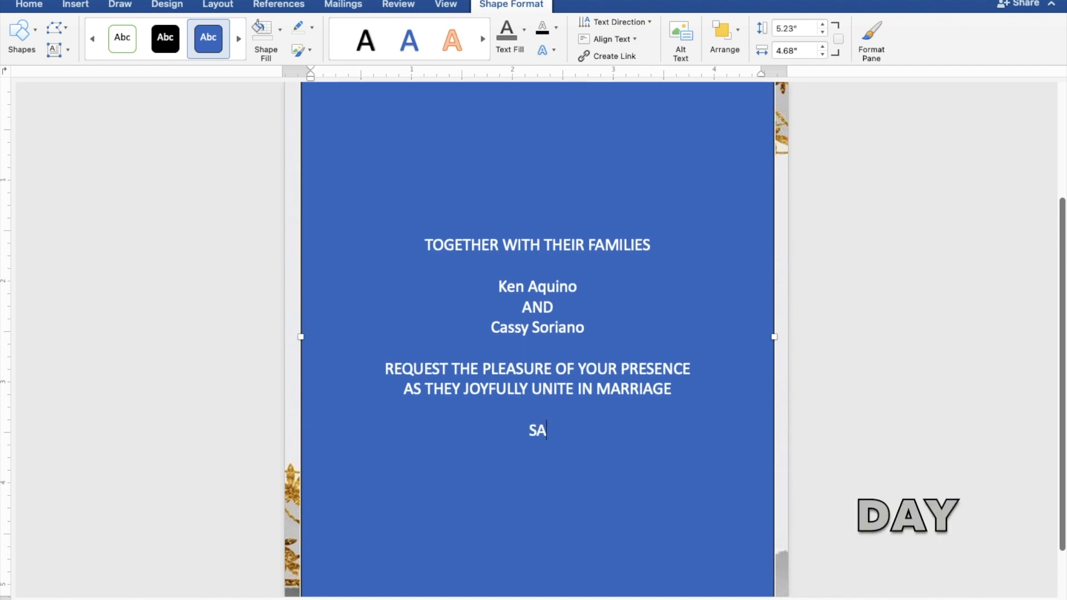
text(TUR)
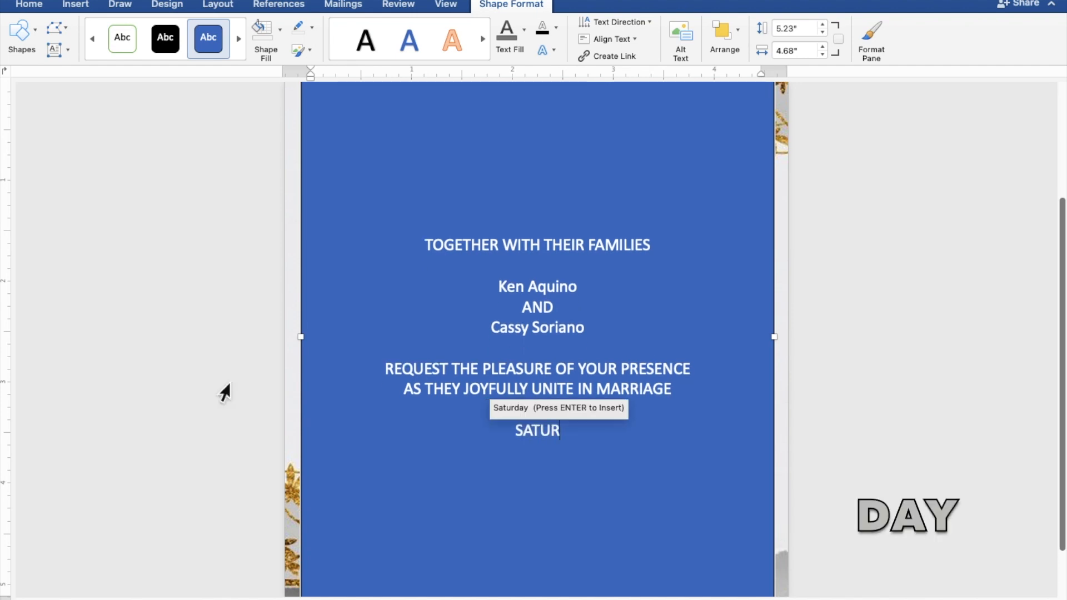
text(DAY)
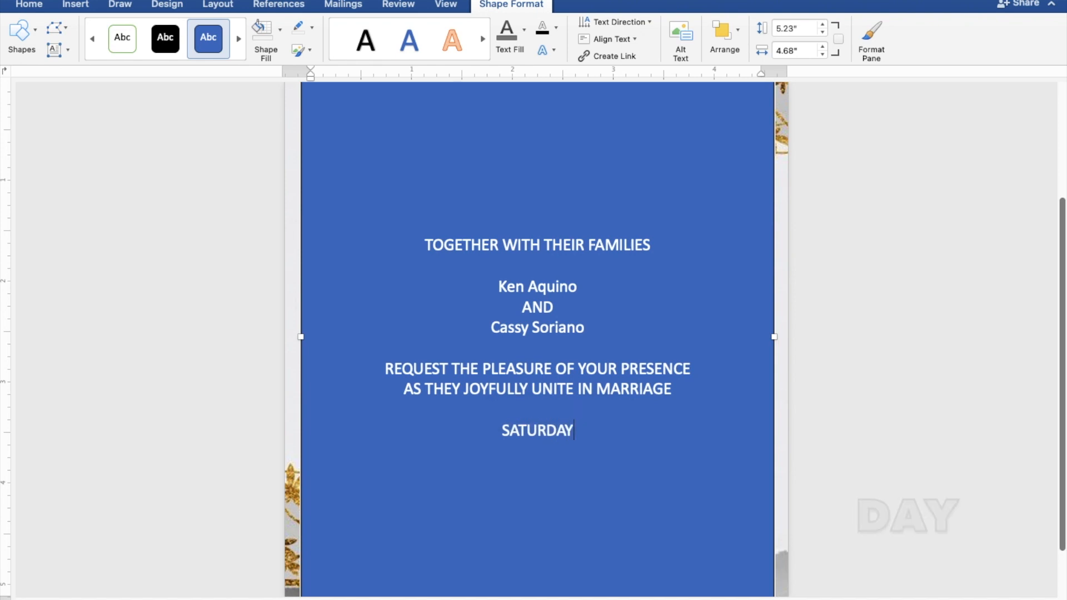
- Add the wedding date "SEPTEMBER 30, 2023" on the line under the day
key(Return)
text(S)
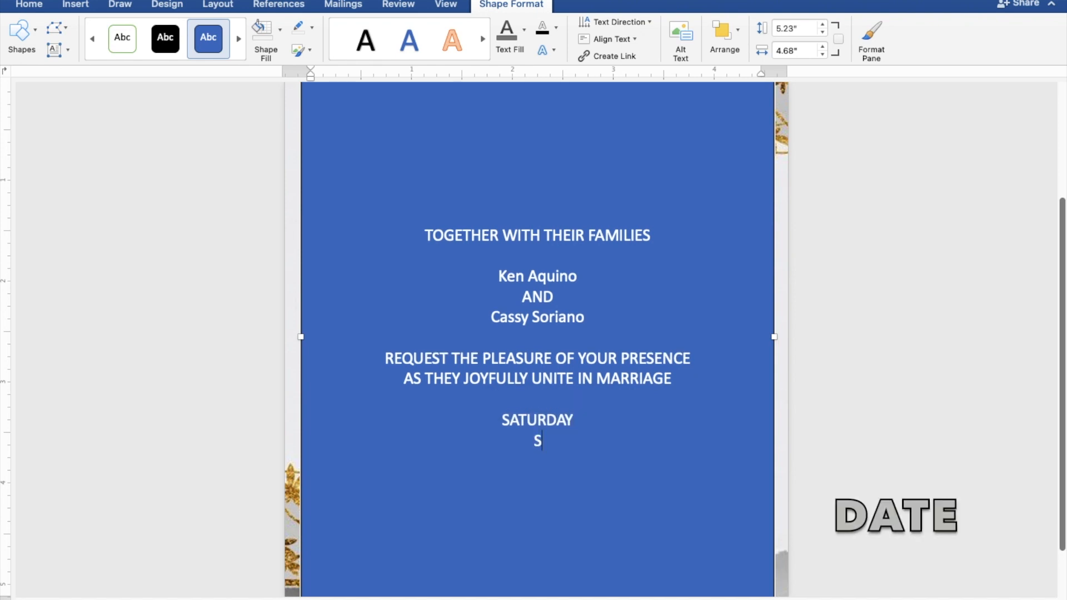
text(EPT)
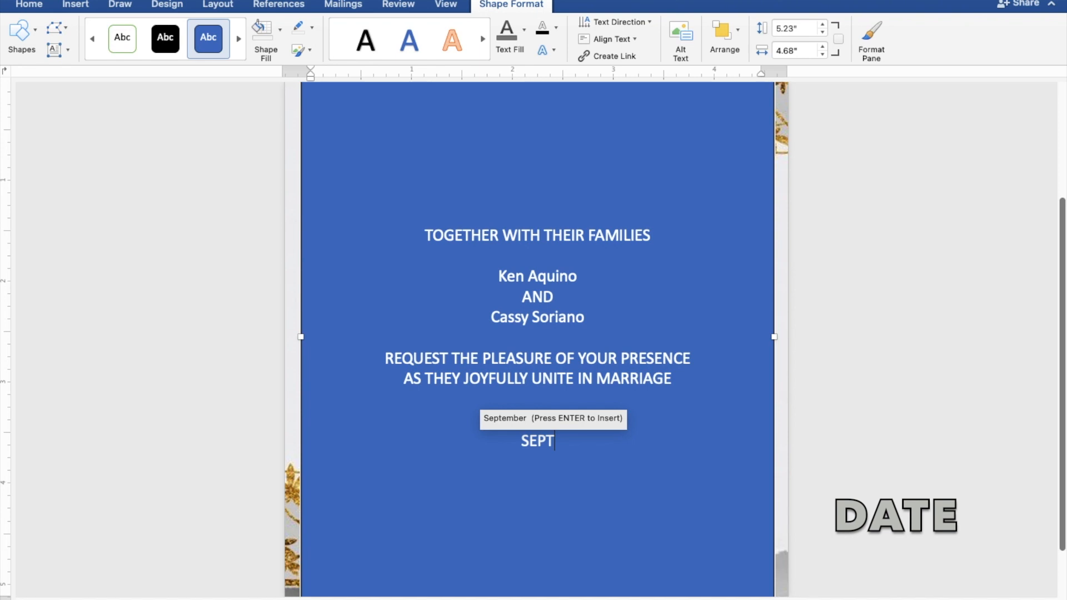
text(EMBE)
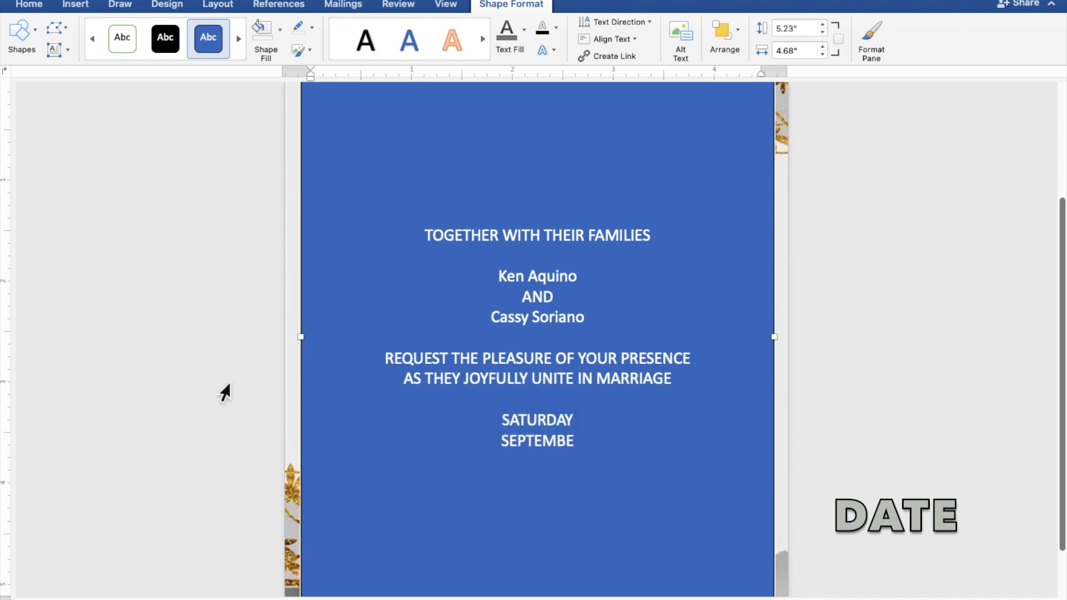
text(R 30, 2)
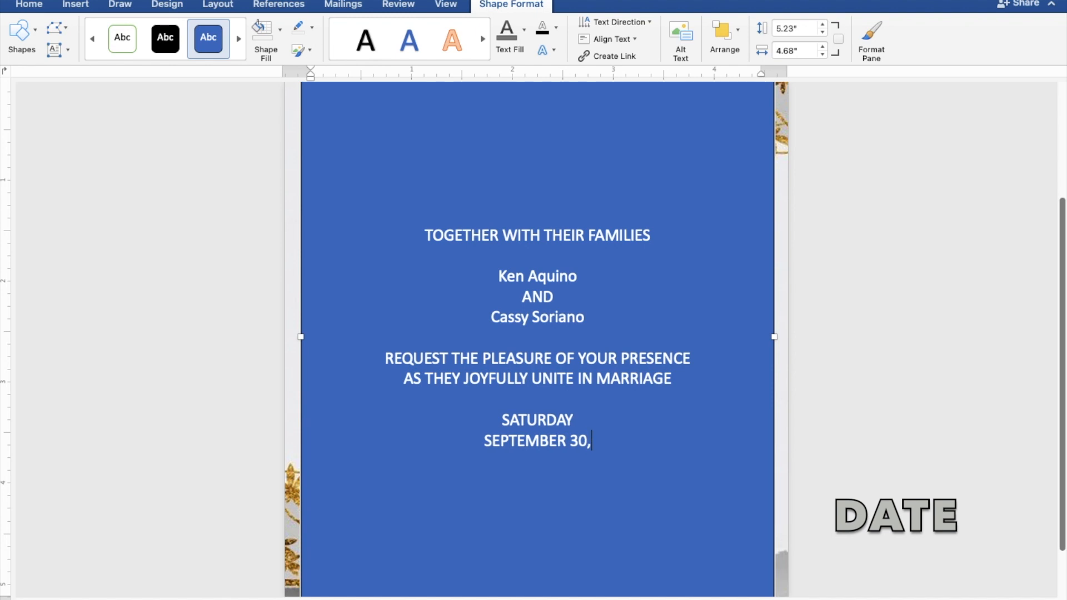
text(023)
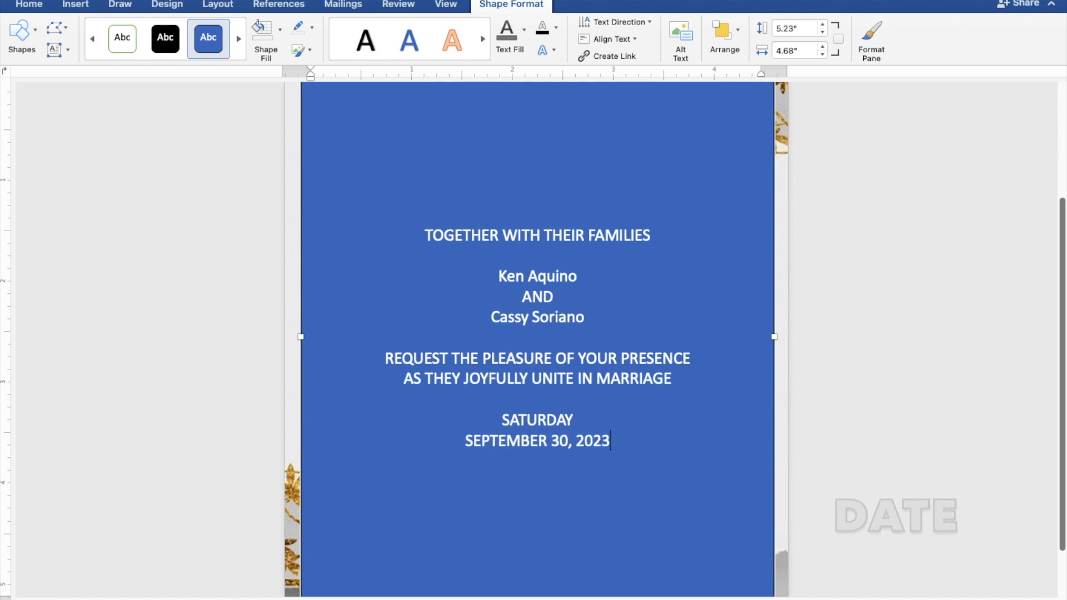
- Add the ceremony time "10:00 IN THE MORNING" on the line under the date
key(Return)
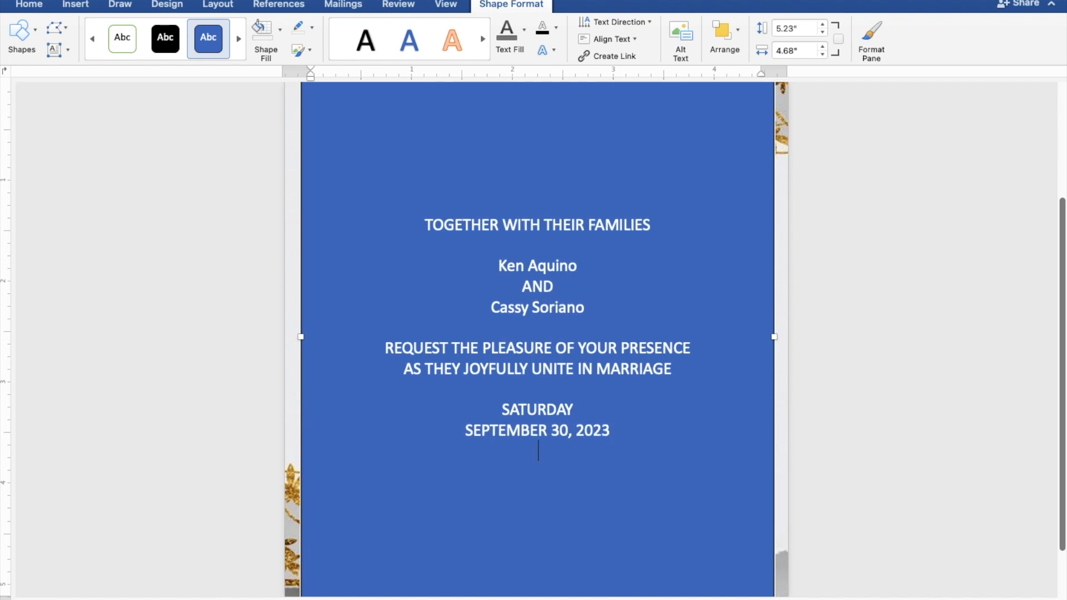
text(10)
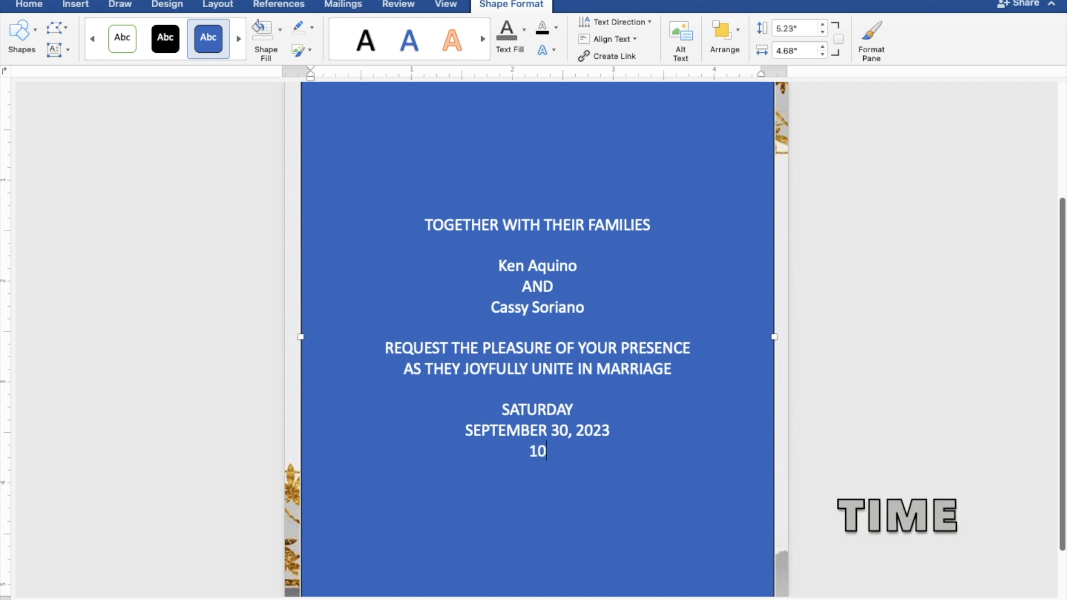
text(:00 IN THE)
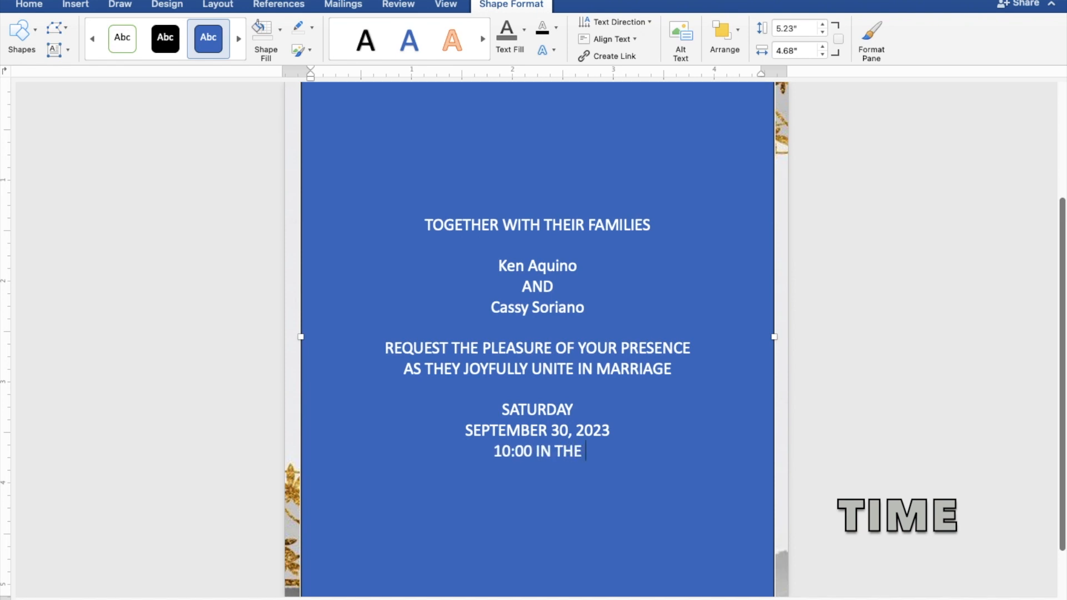
text( MOR)
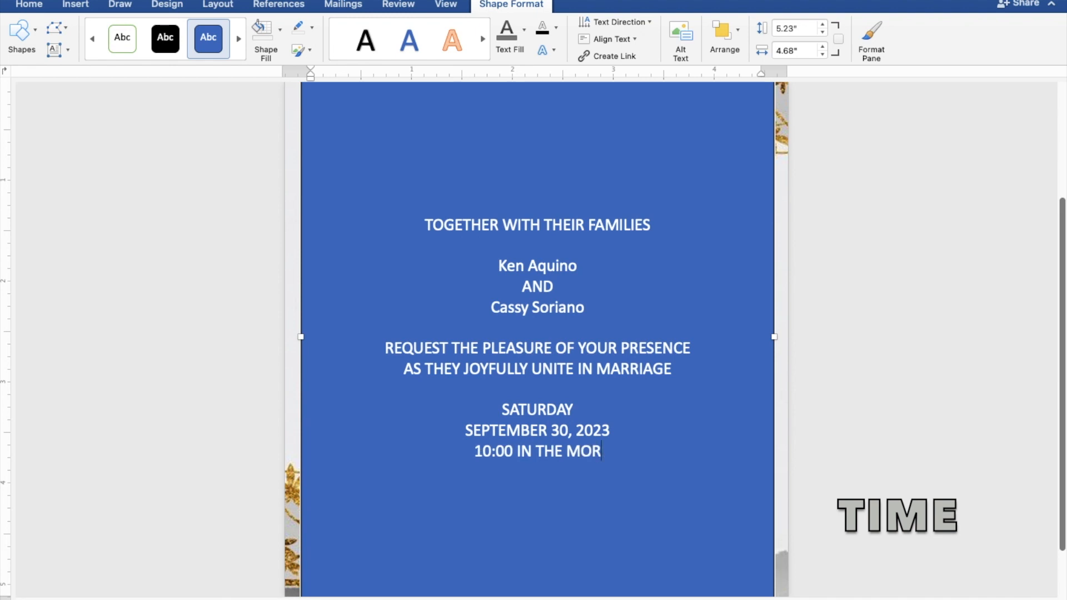
text(NING)
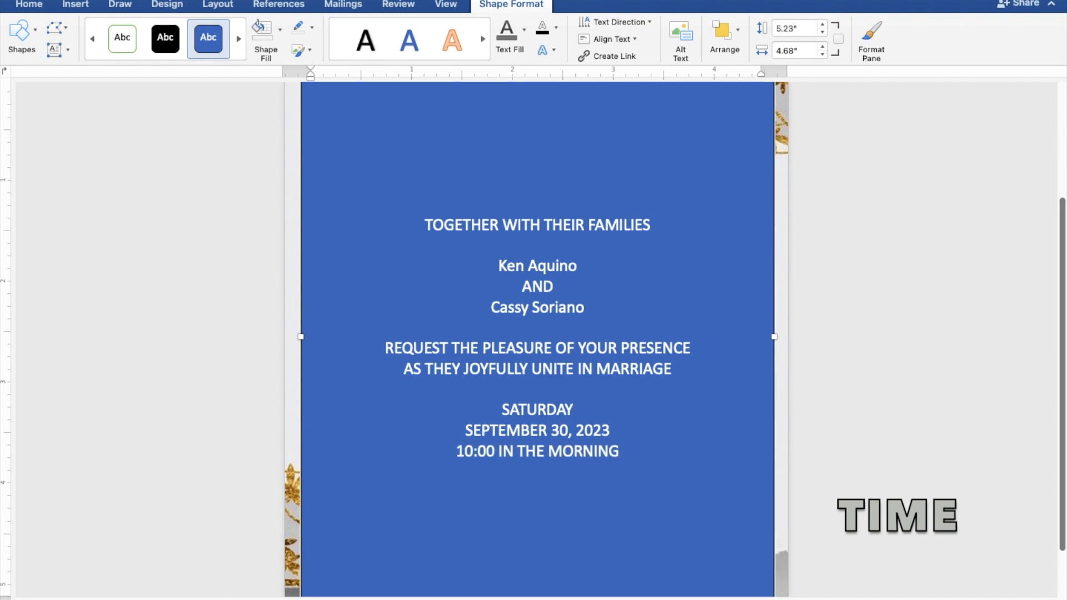
- Add the church name "ST. THOMAS AQUINAS PARISH CHURCH" on the line under the time
key(Return)
text(ST.)
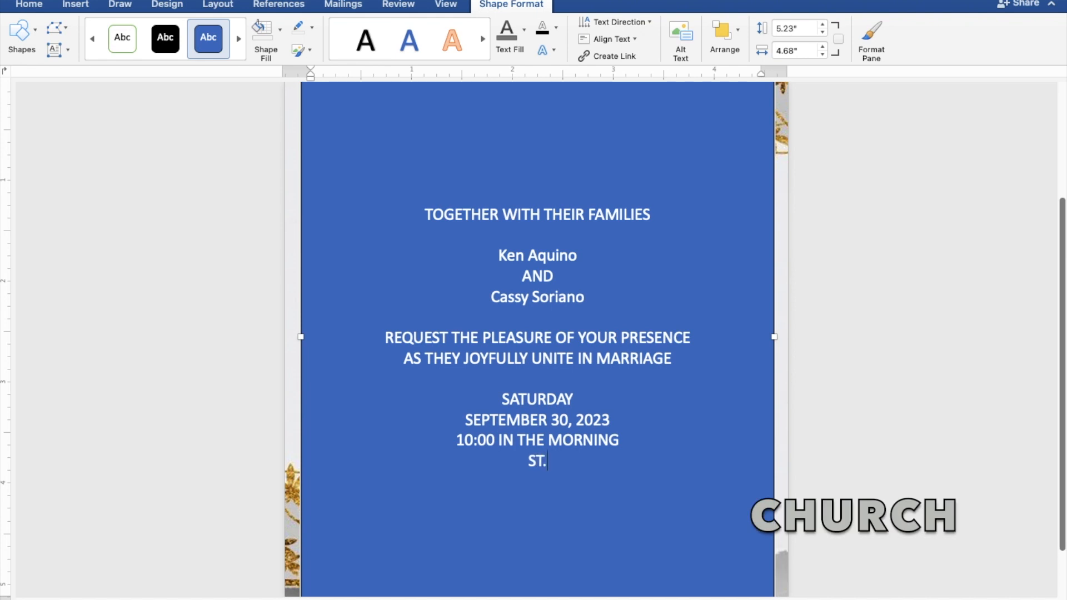
text( THOMAS)
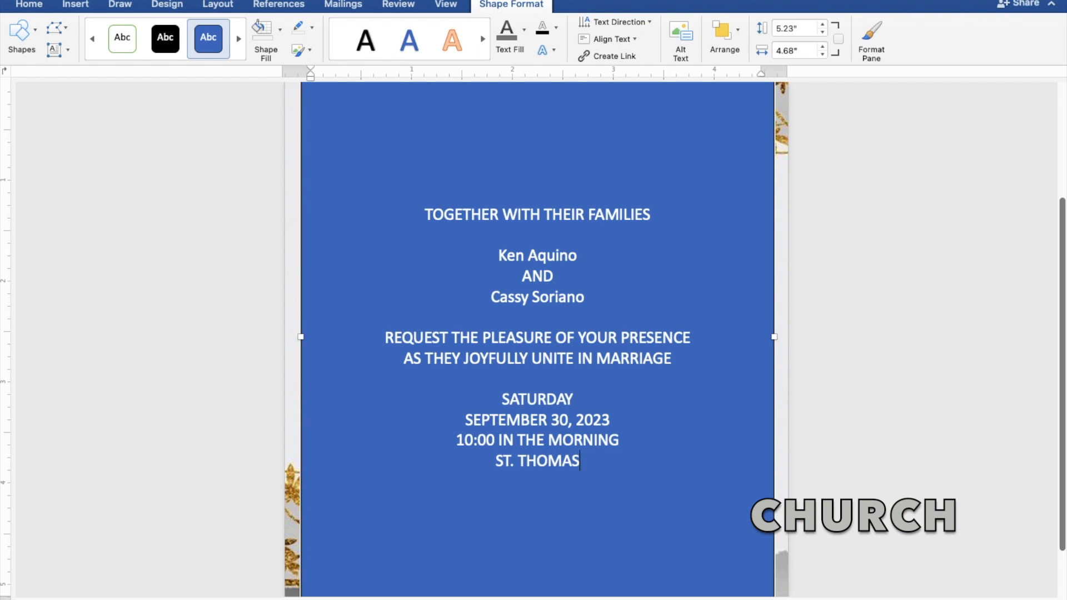
text( AQUINAS PAR)
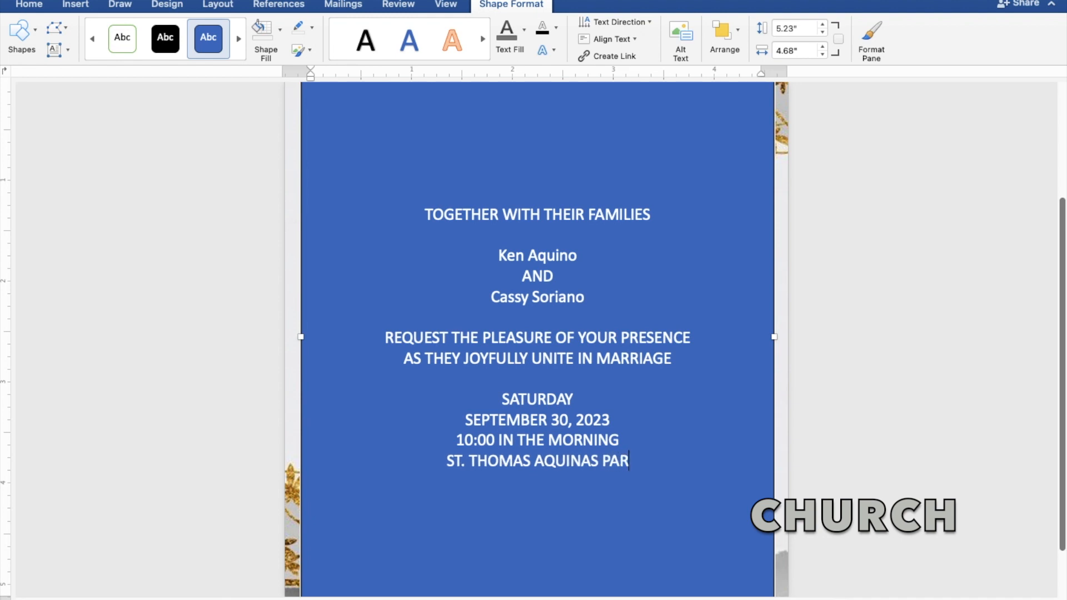
text(ISH CHURCH)
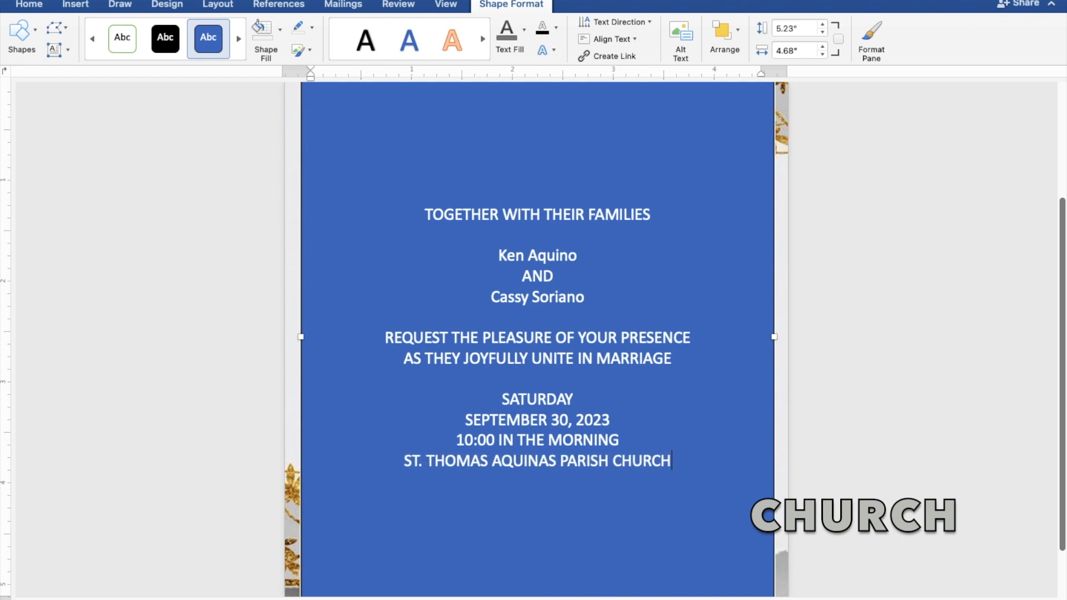
- Add the church location "MANGALDAN, PANGASINAN" on the line under the church name
key(Return)
text(MA)
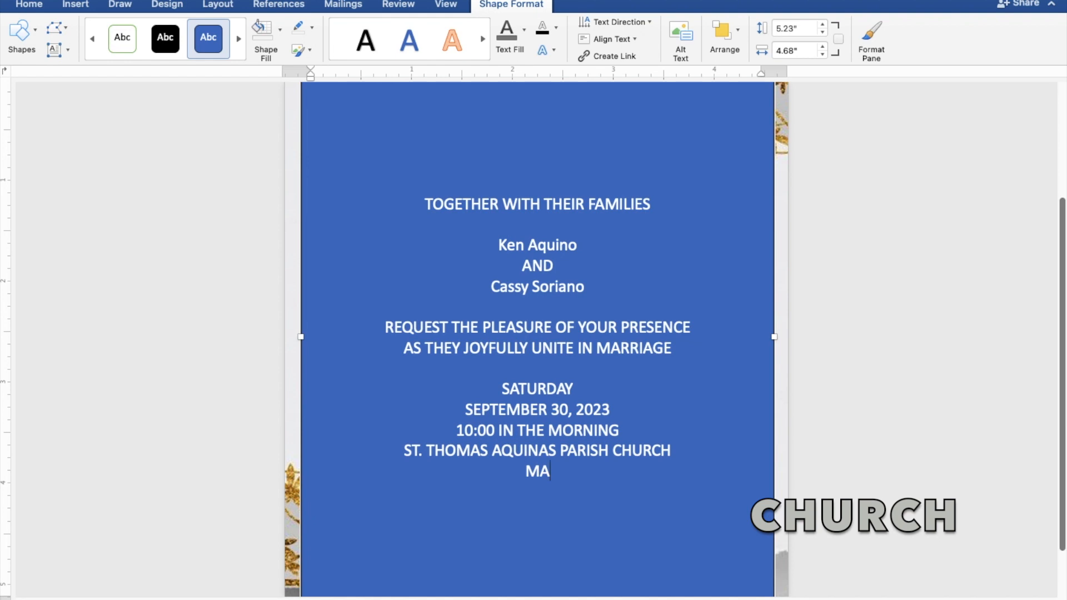
text(NGALDAN)
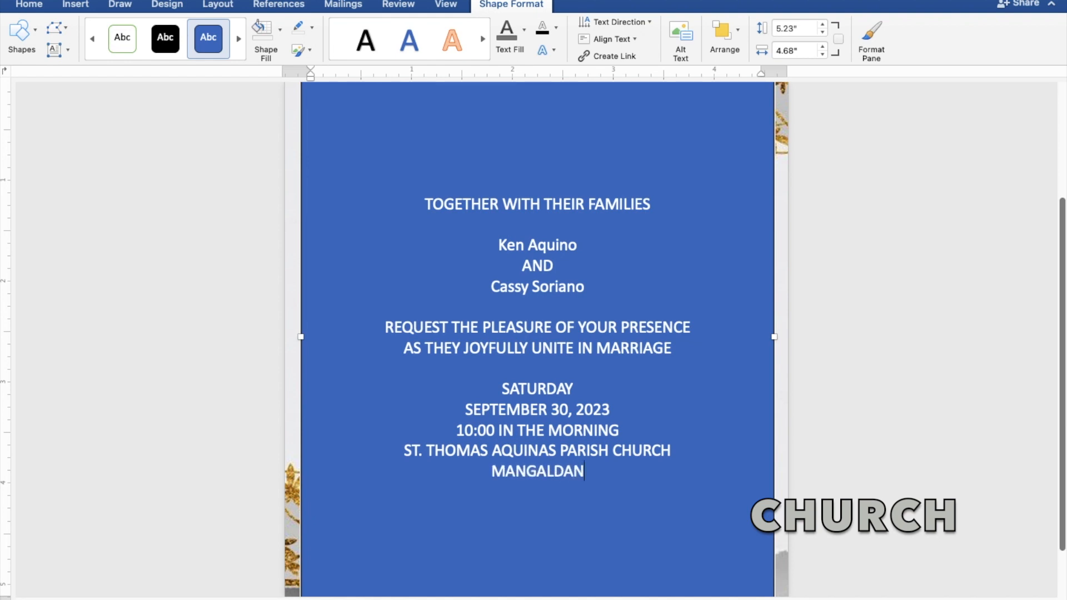
text(, P)
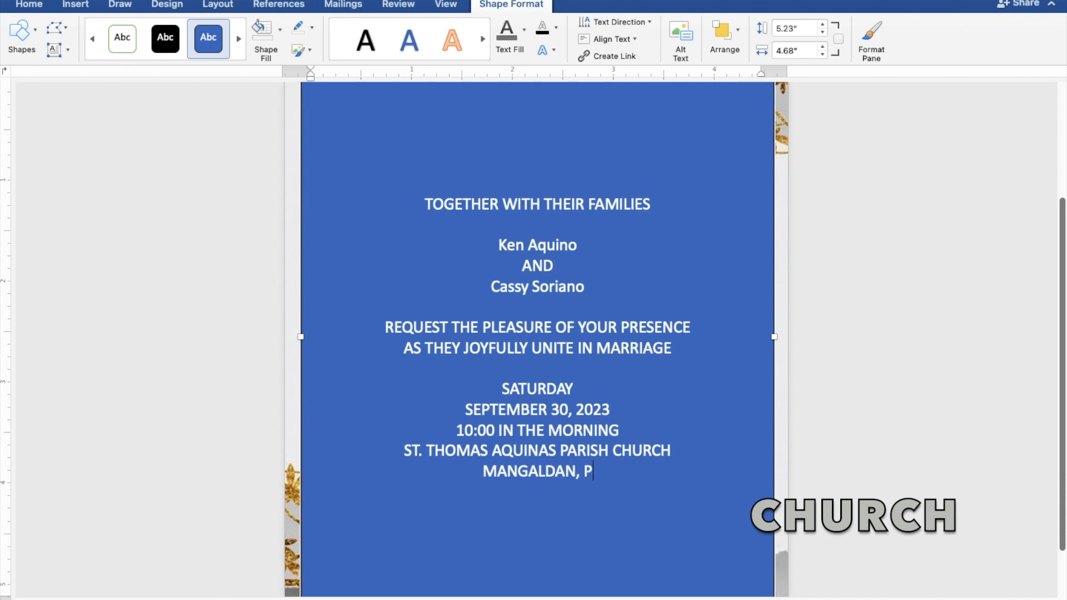
text(ANG)
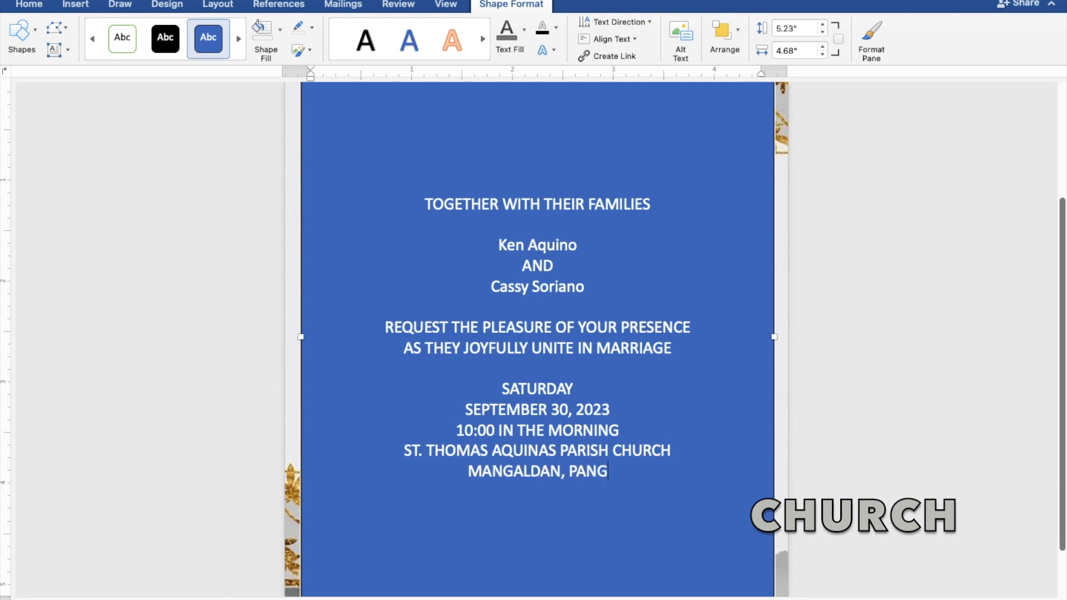
text(ASINAN)
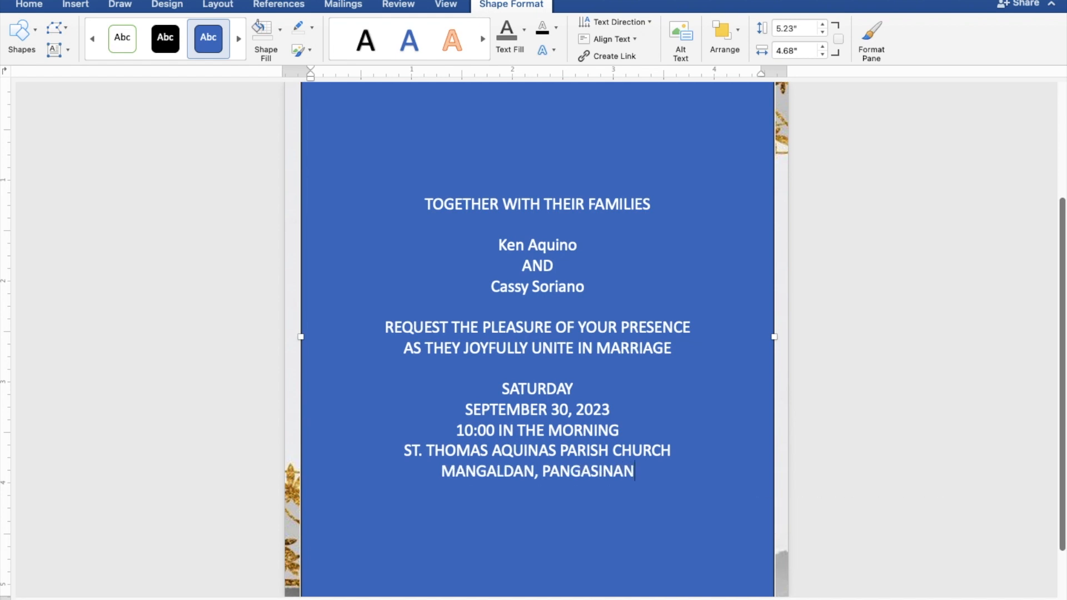
- Add "Reception to follow" below the church location, leaving one blank line between them
key(Return)
key(Return)
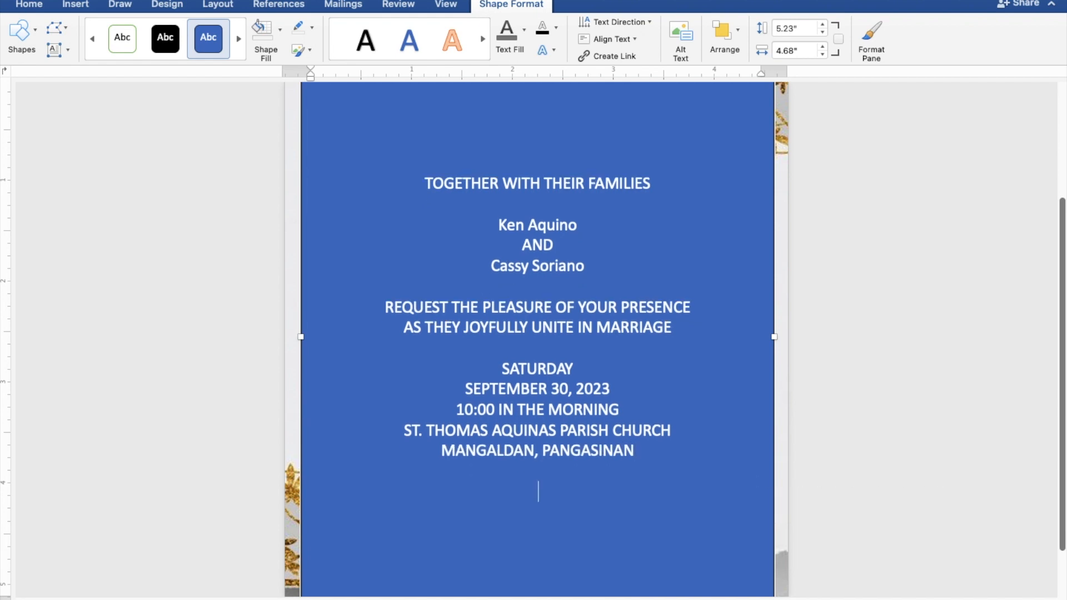
text(Reception t)
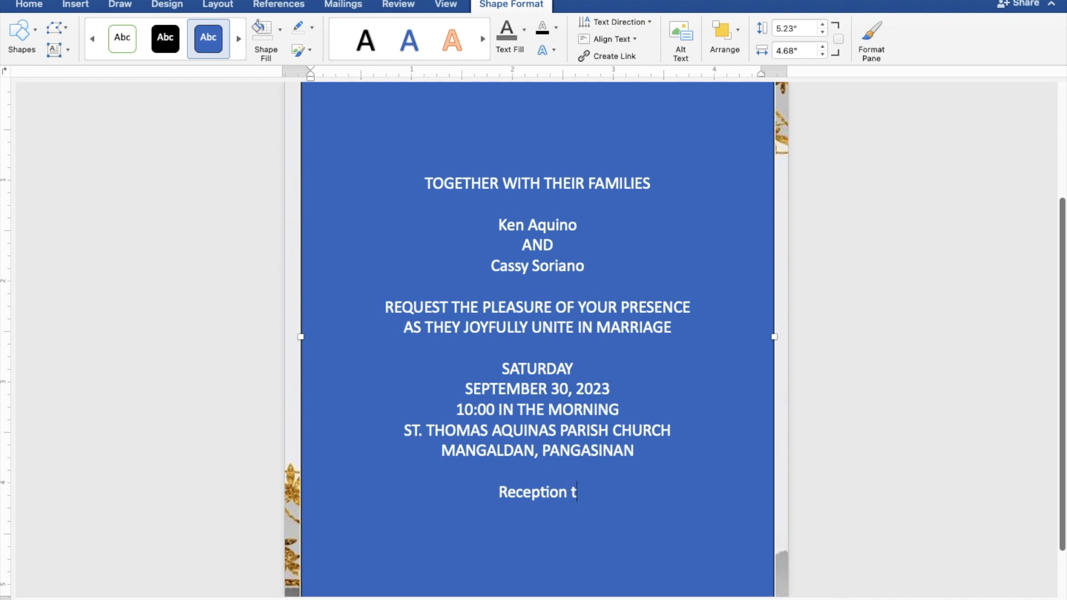
text(o f)
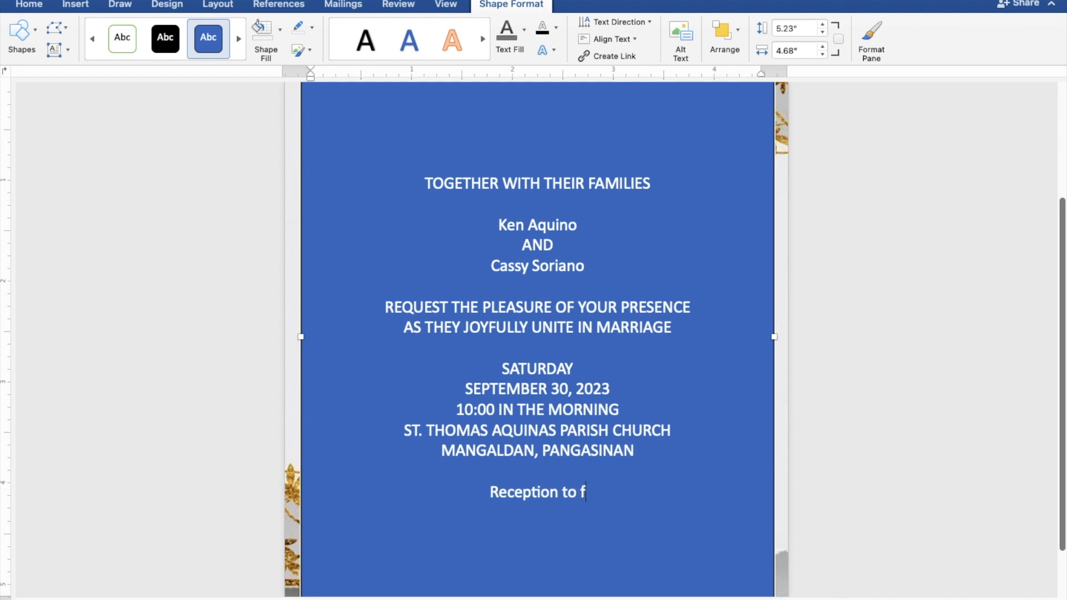
text(ollow)
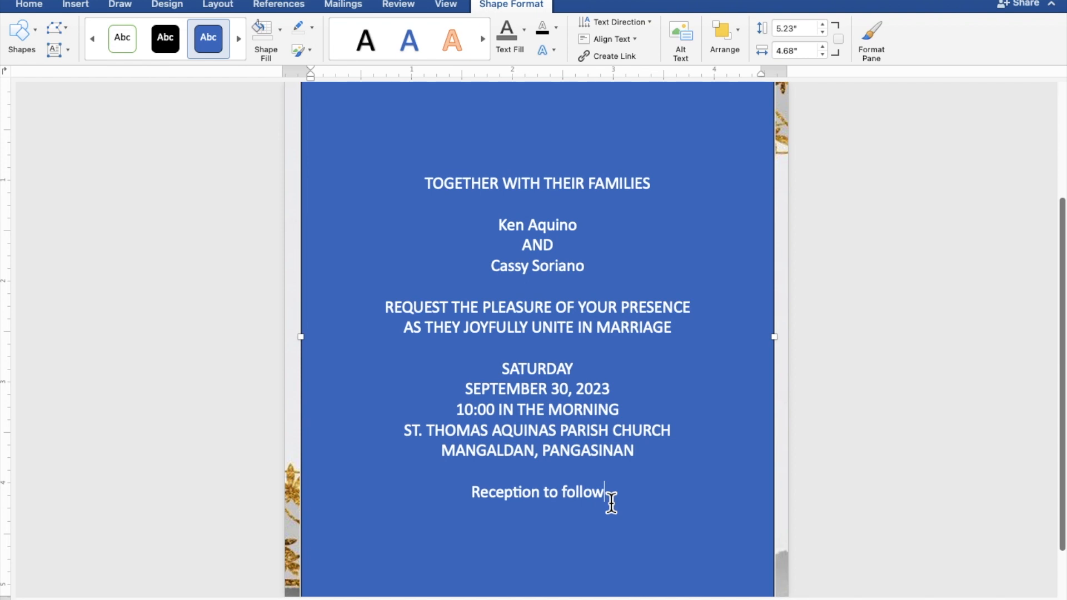
- Select all the invitation text and remove the fill and outline from the rectangle that holds it
drag(612, 502, 421, 194)
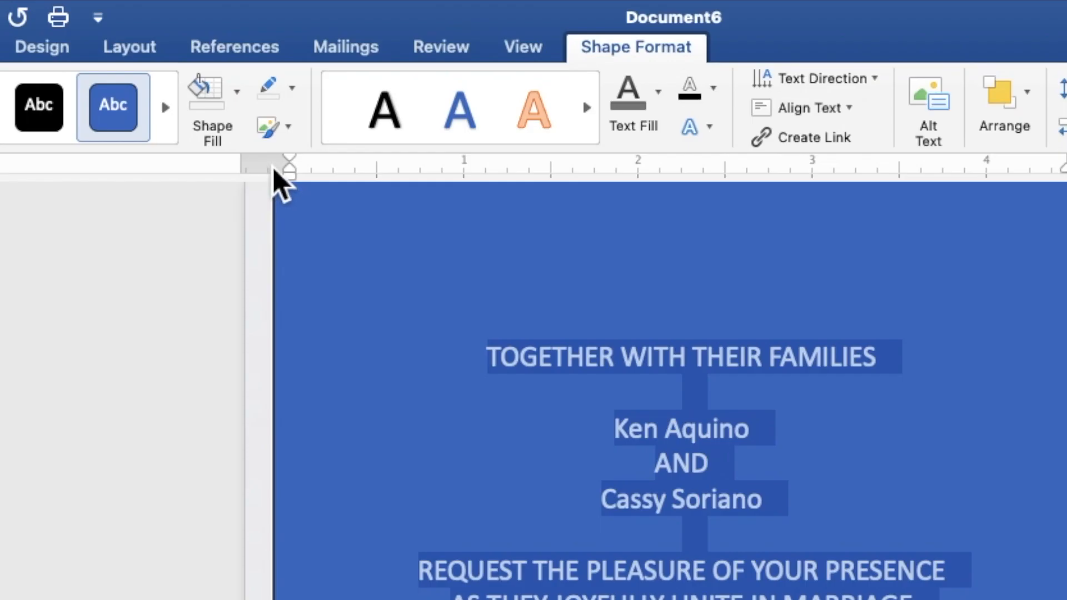
click(243, 115)
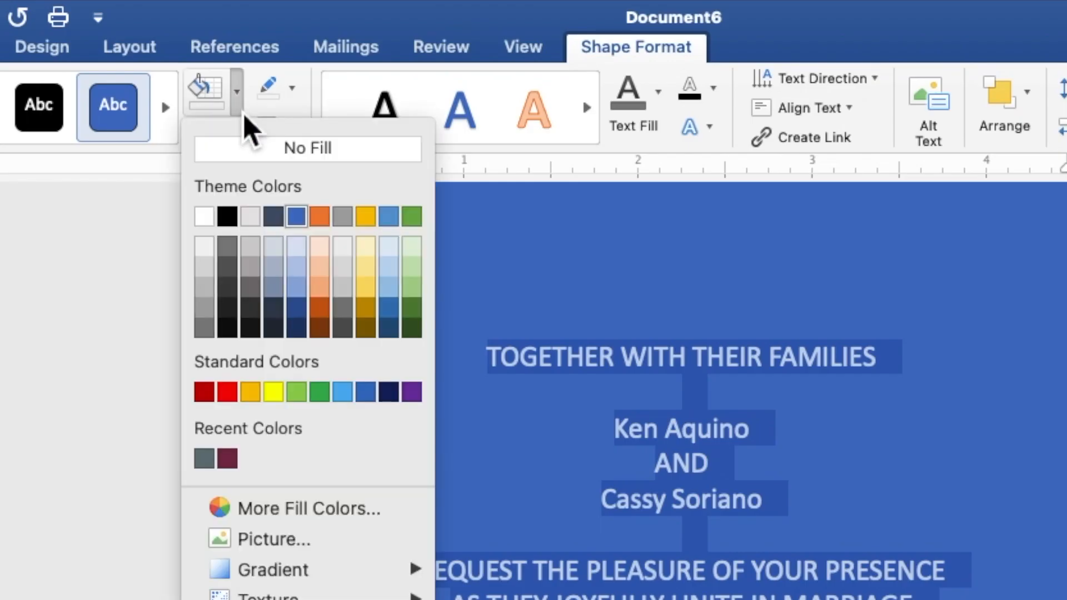
click(245, 149)
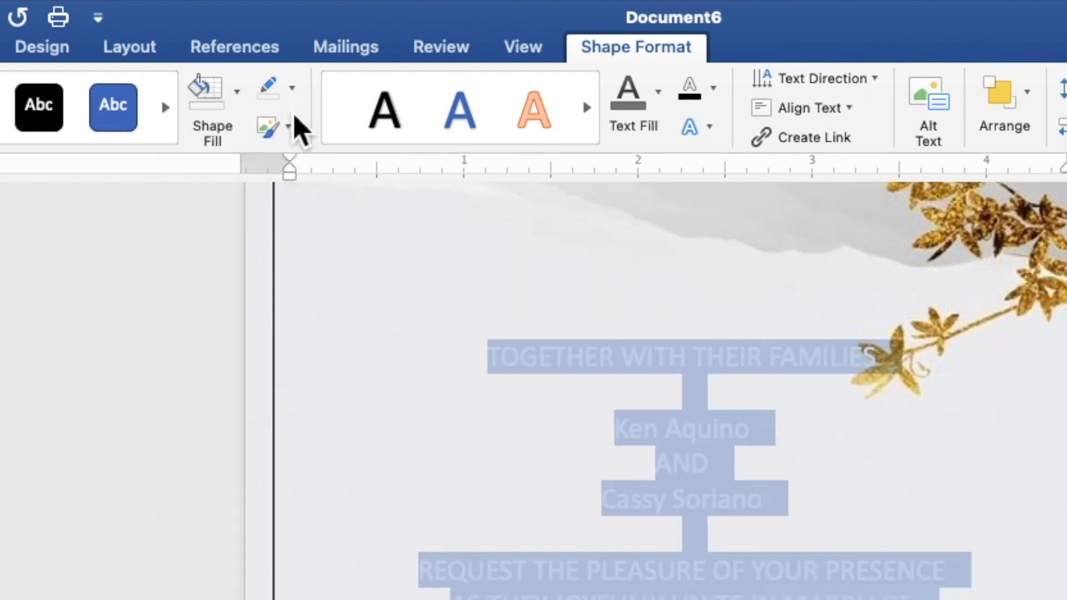
click(293, 89)
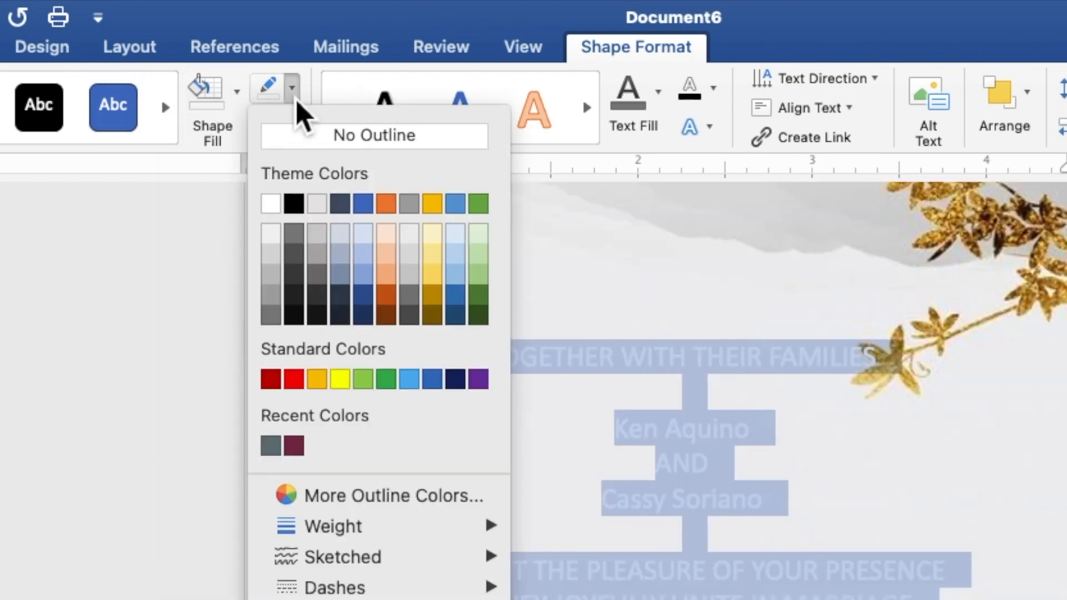
click(304, 141)
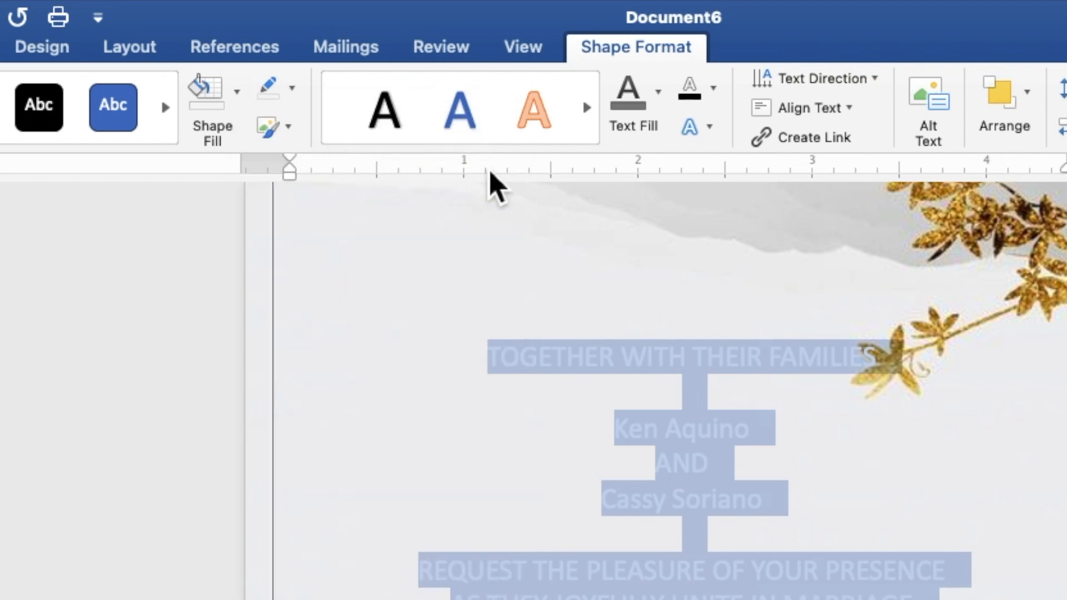
- Format all the invitation text in the darkest gray shade of the white theme color, in Times New Roman, size 9
click(658, 106)
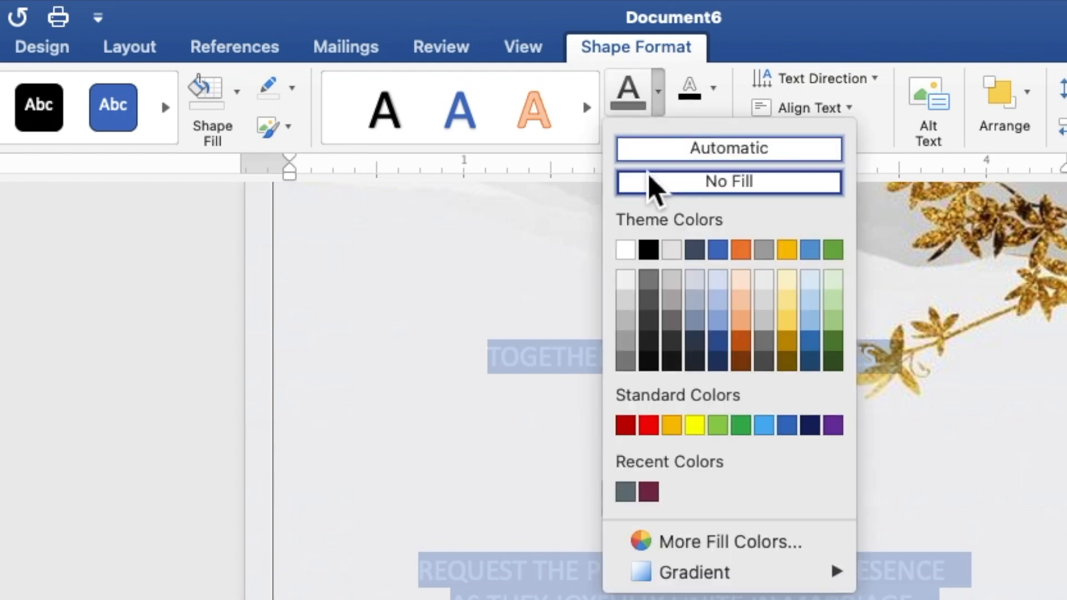
click(626, 362)
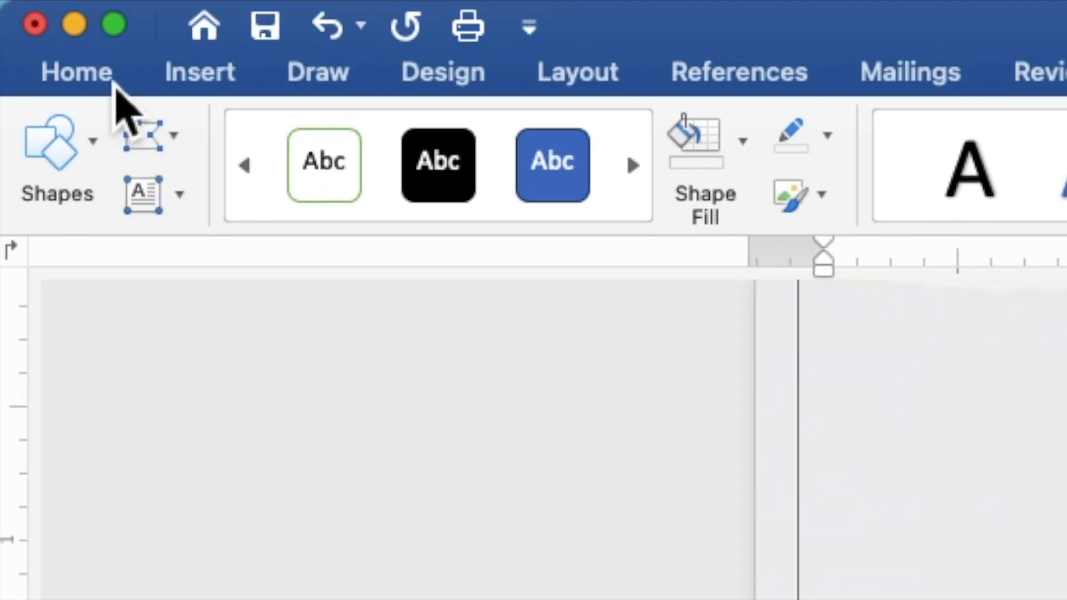
click(112, 77)
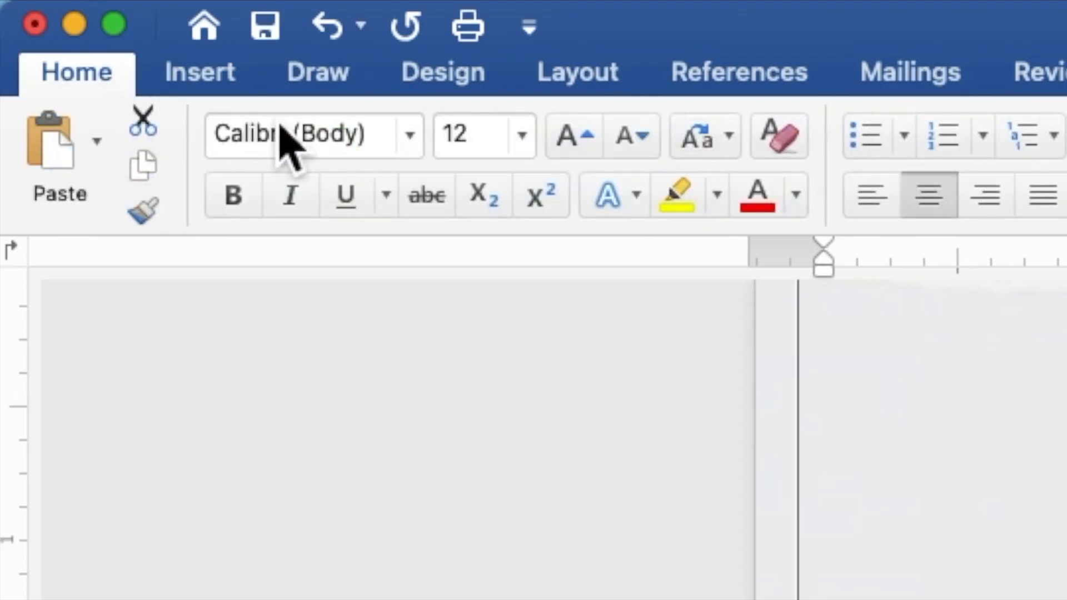
click(410, 136)
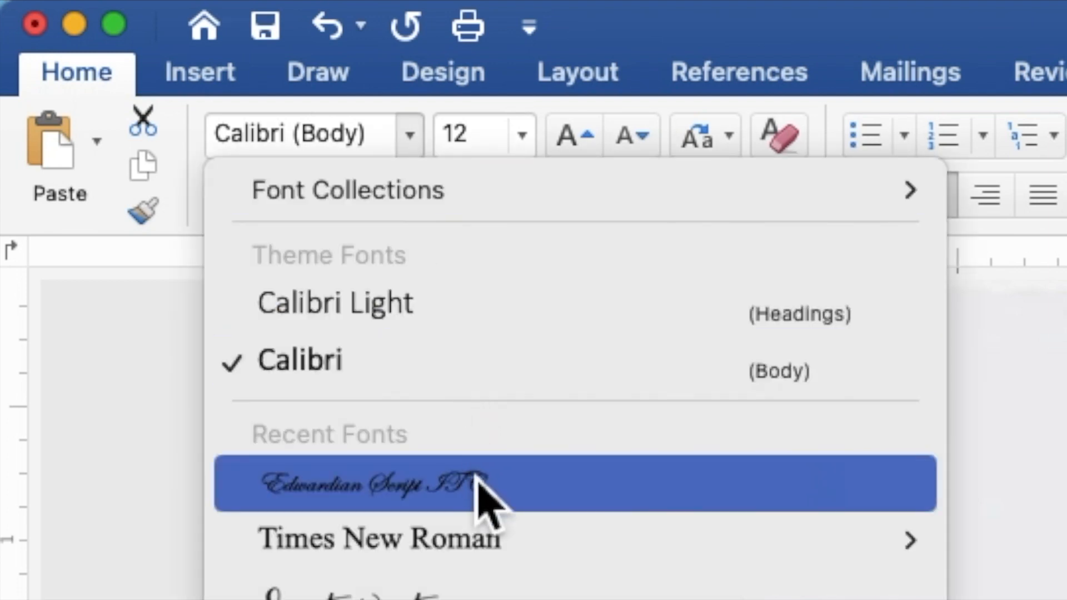
click(489, 541)
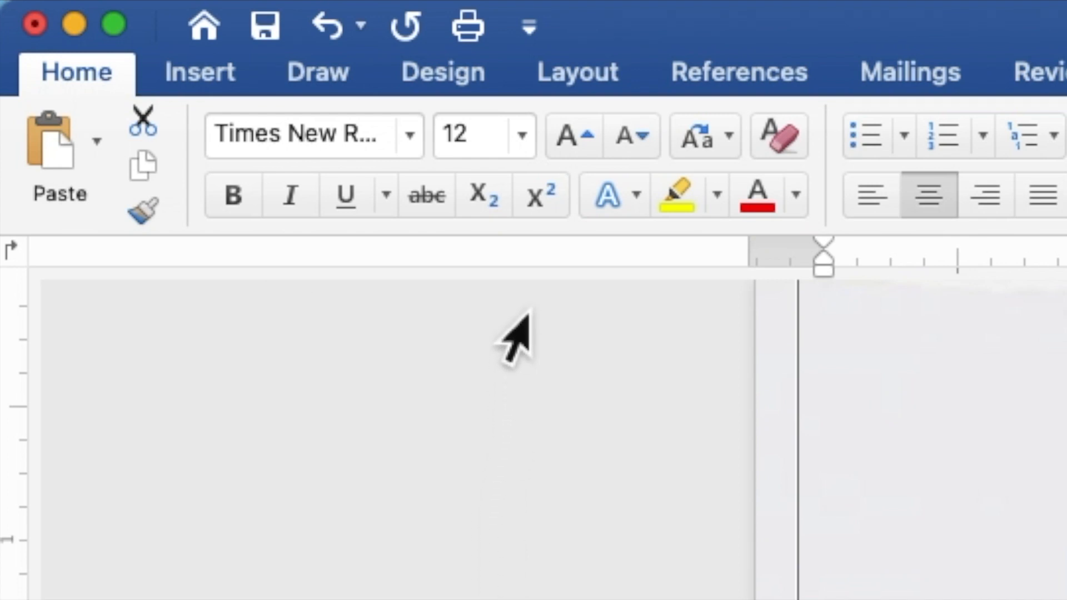
drag(498, 155, 444, 144)
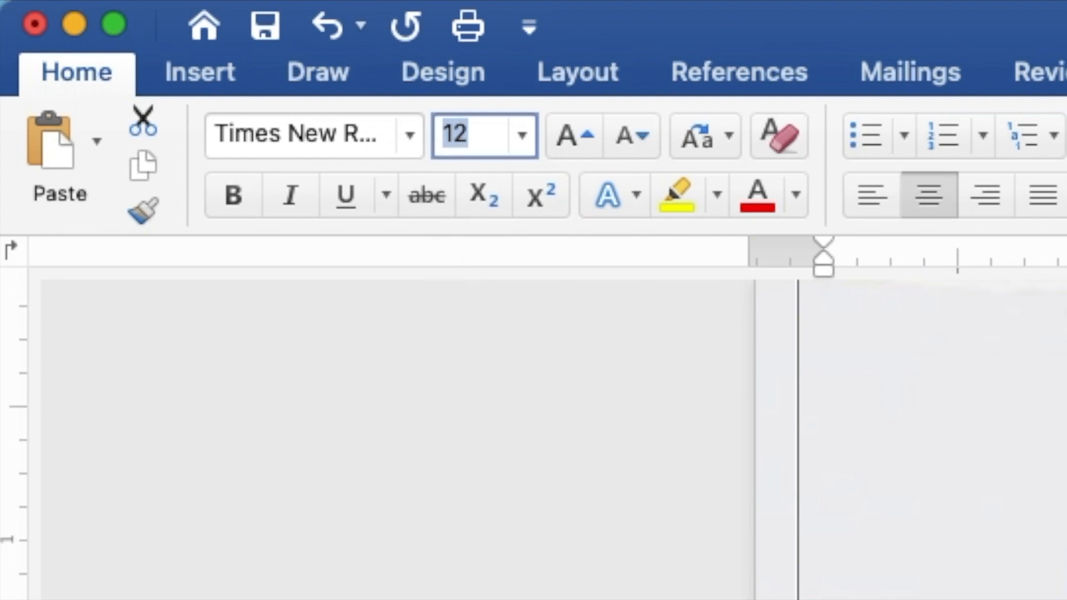
text(9)
key(Return)
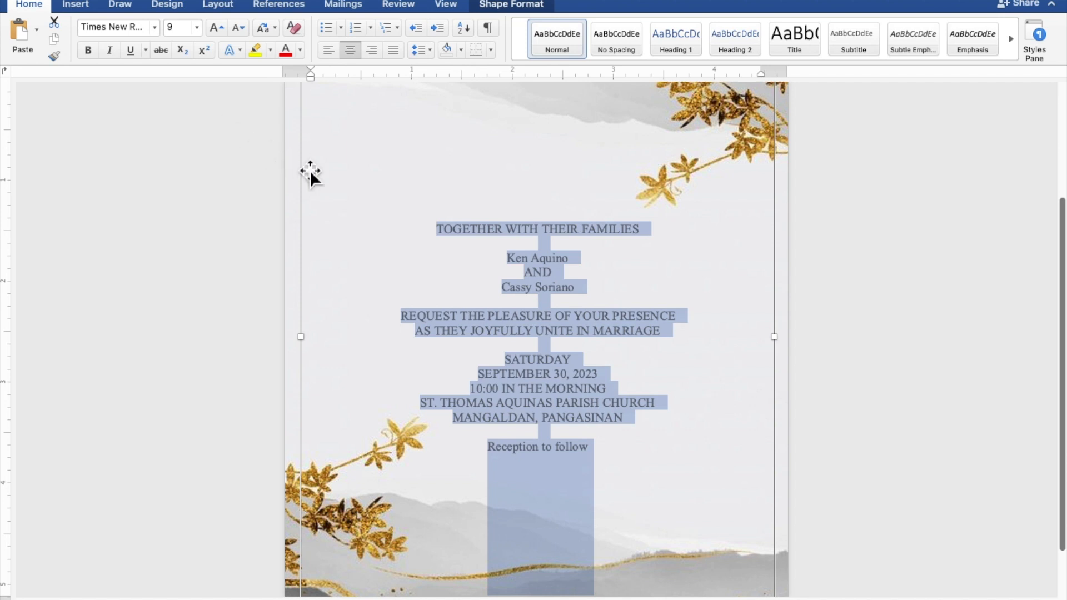
- Format both names of the couple and the "Reception to follow" line in Edwardian Script ITC, size 20
click(572, 253)
drag(576, 259, 507, 258)
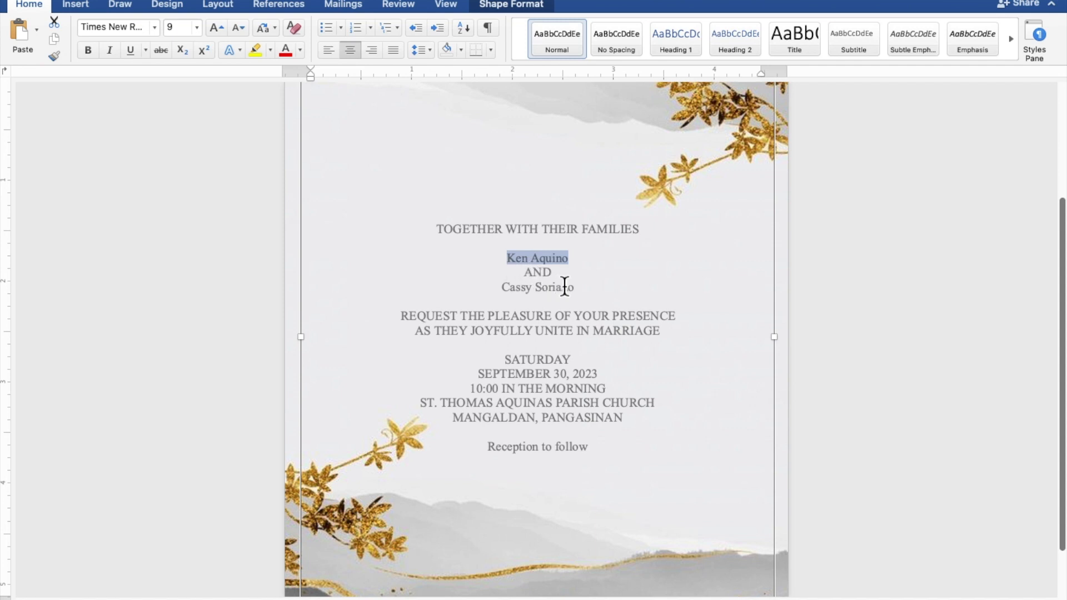
drag(578, 293, 506, 298)
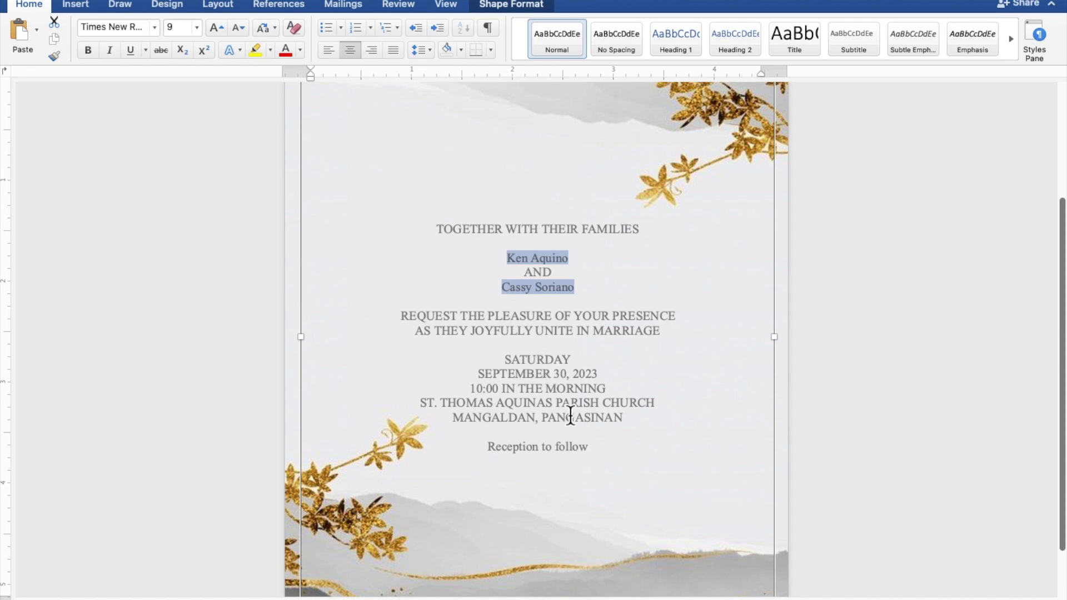
drag(585, 452, 488, 453)
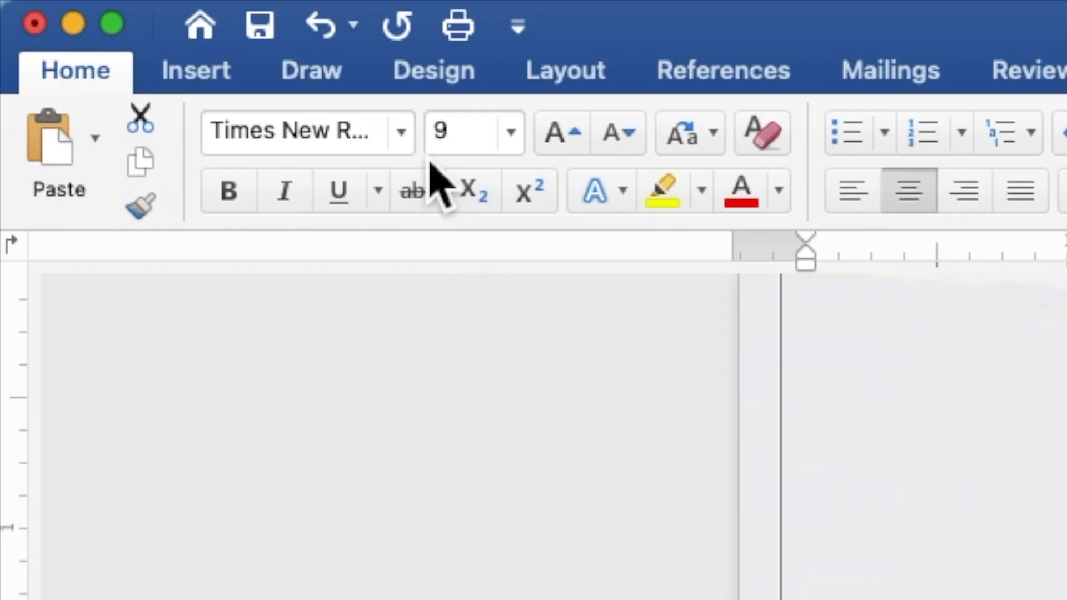
click(414, 141)
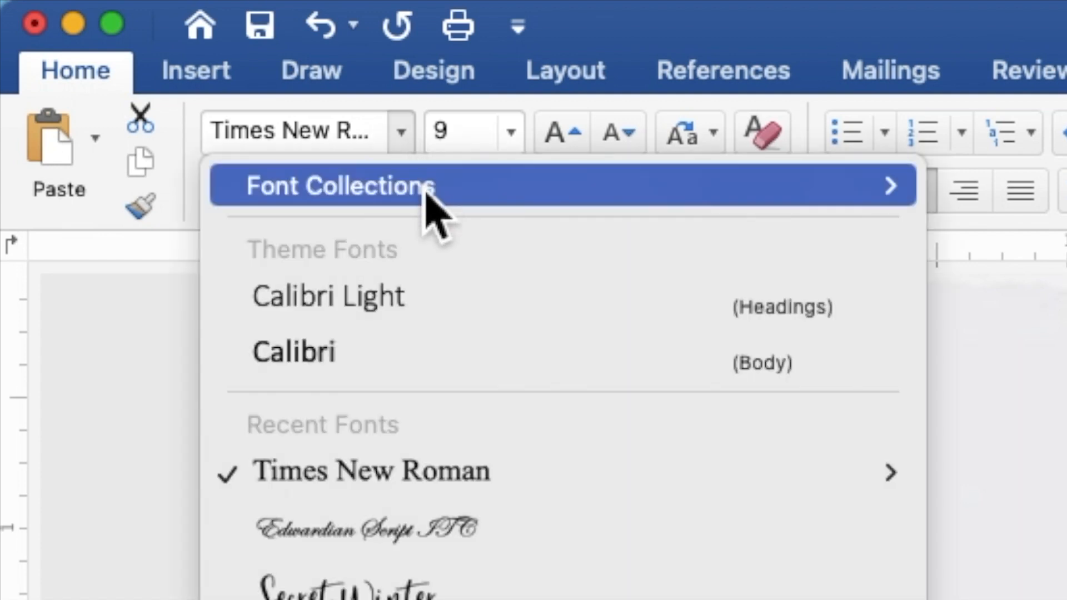
click(414, 531)
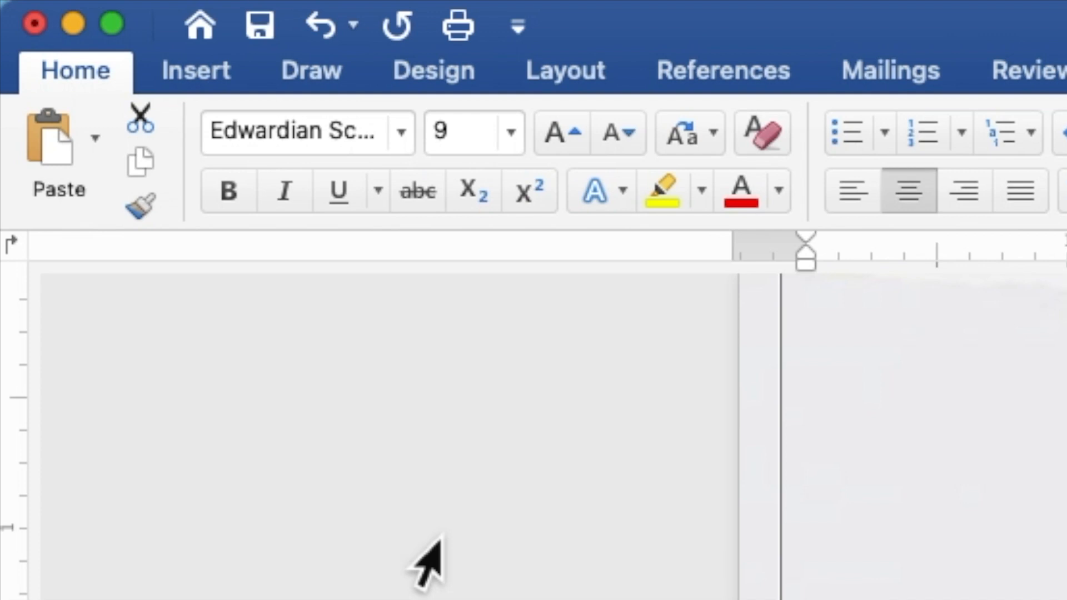
click(460, 143)
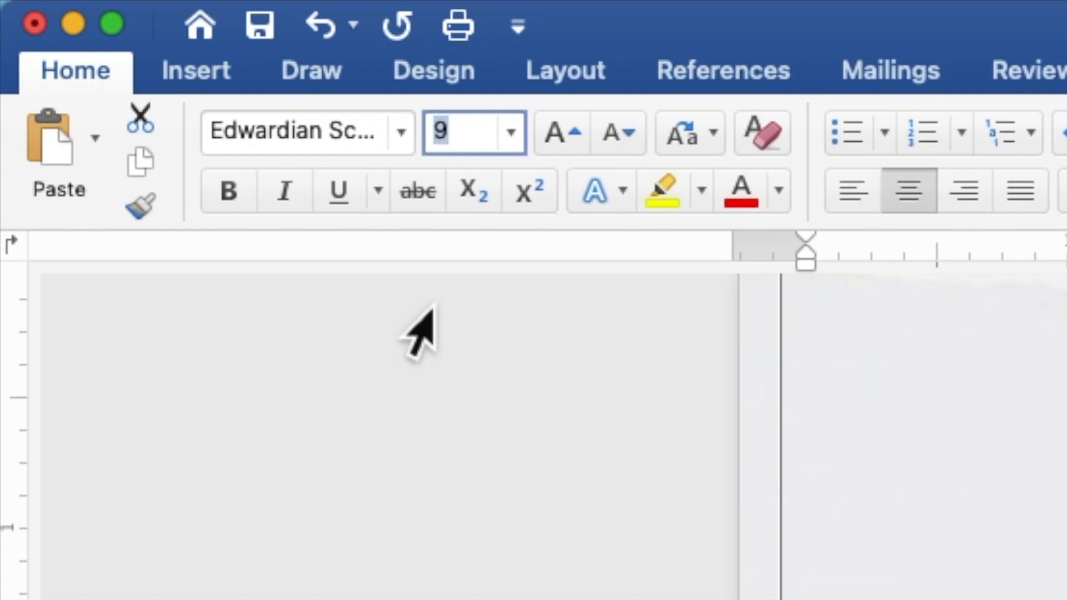
text(20)
key(Return)
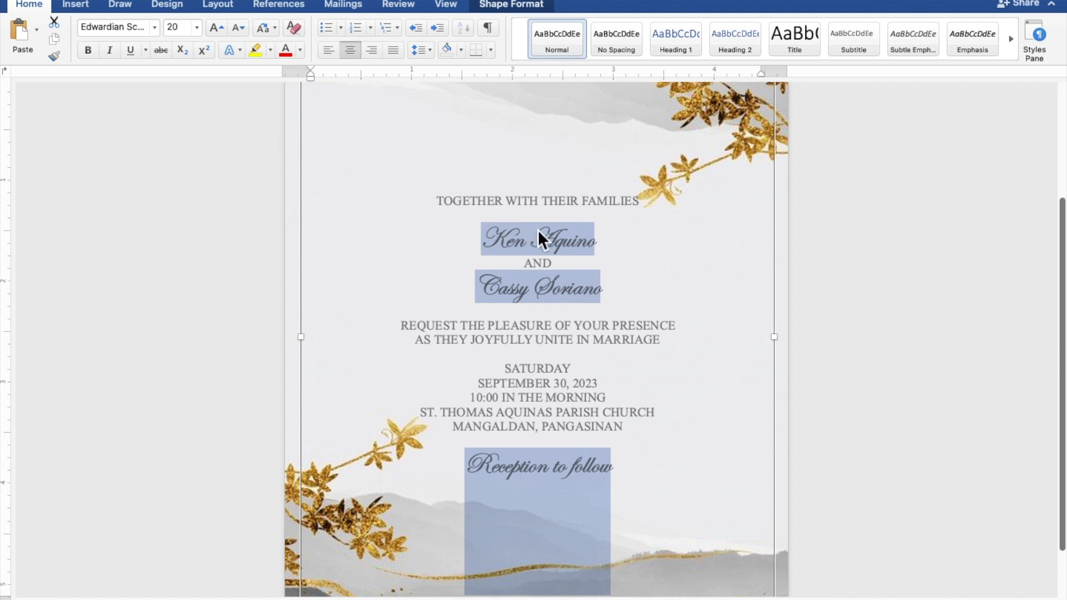
- Enlarge only the two names of the couple to font size 40
click(582, 237)
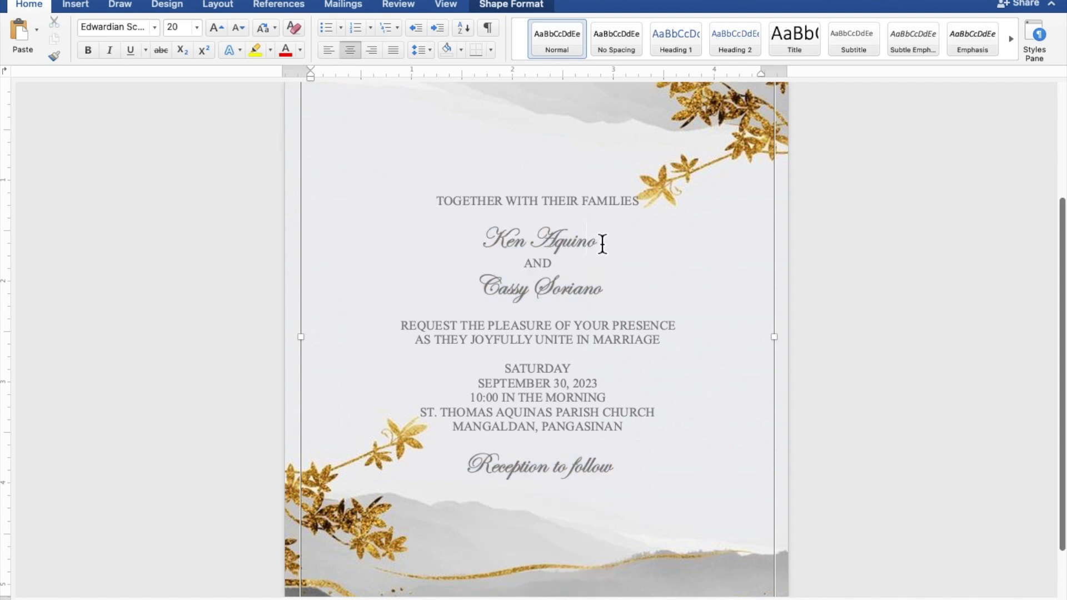
drag(602, 243, 499, 243)
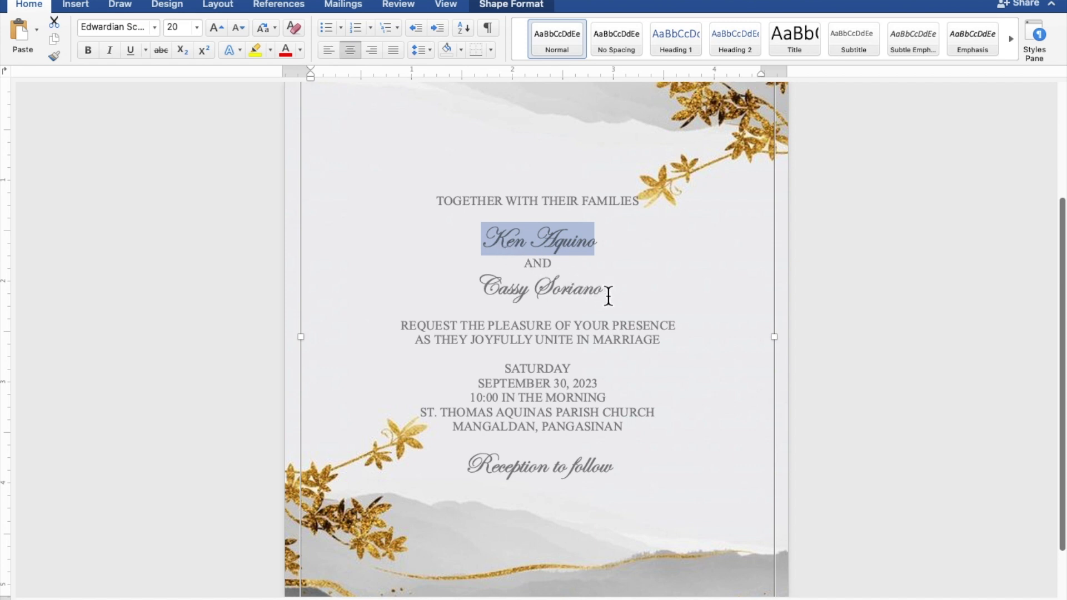
drag(612, 296, 499, 297)
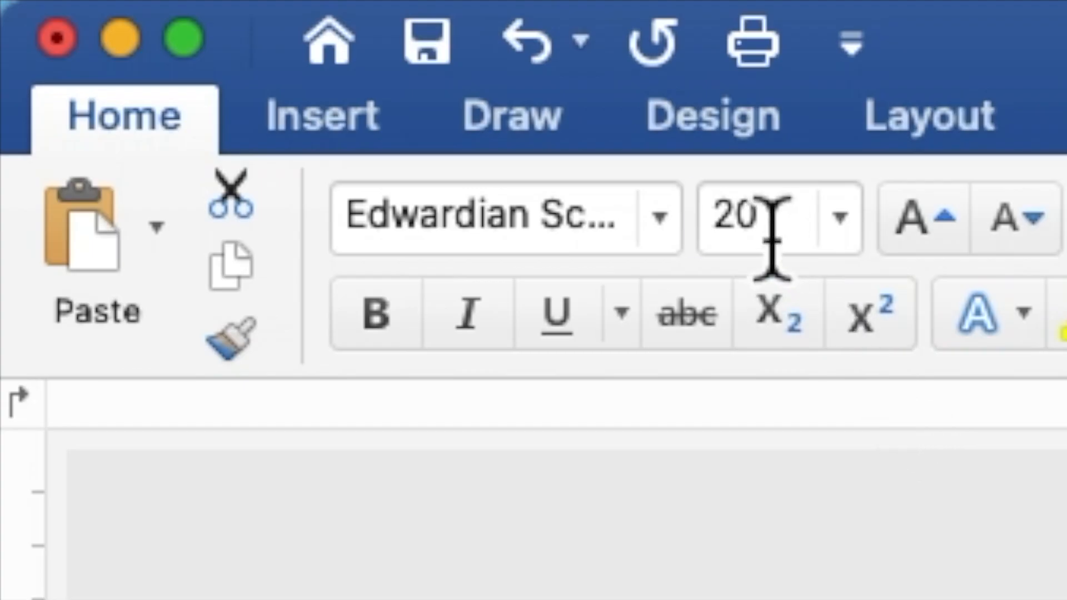
drag(772, 239, 709, 238)
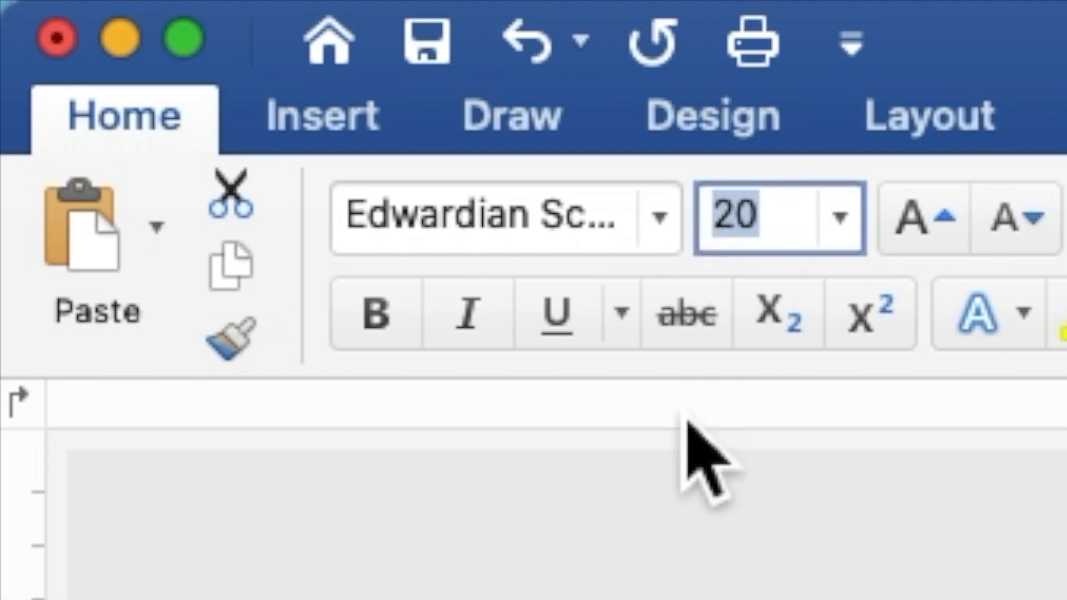
text(40)
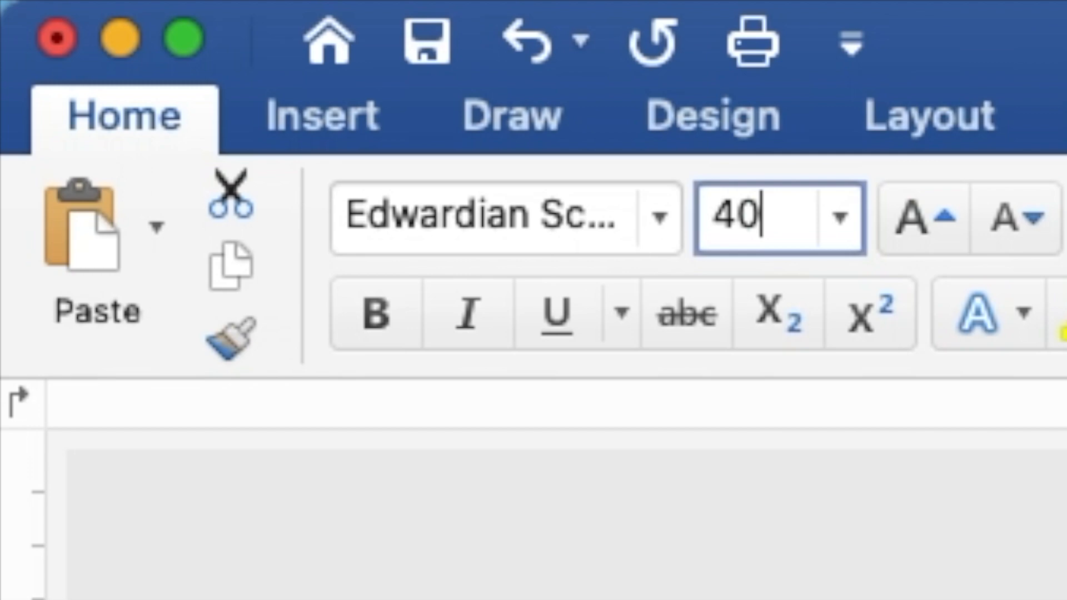
key(Return)
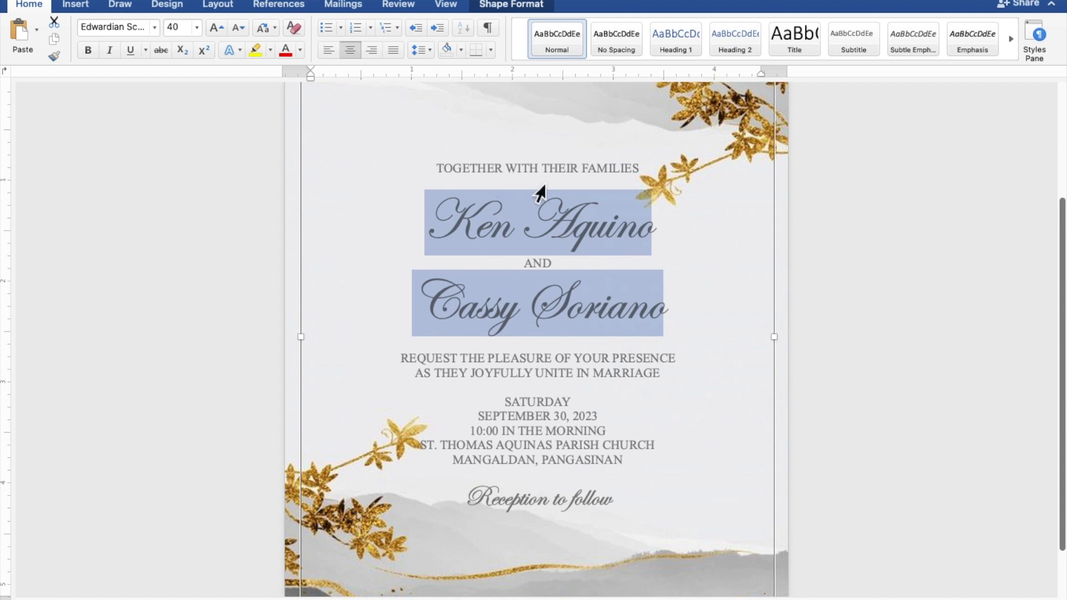
click(562, 184)
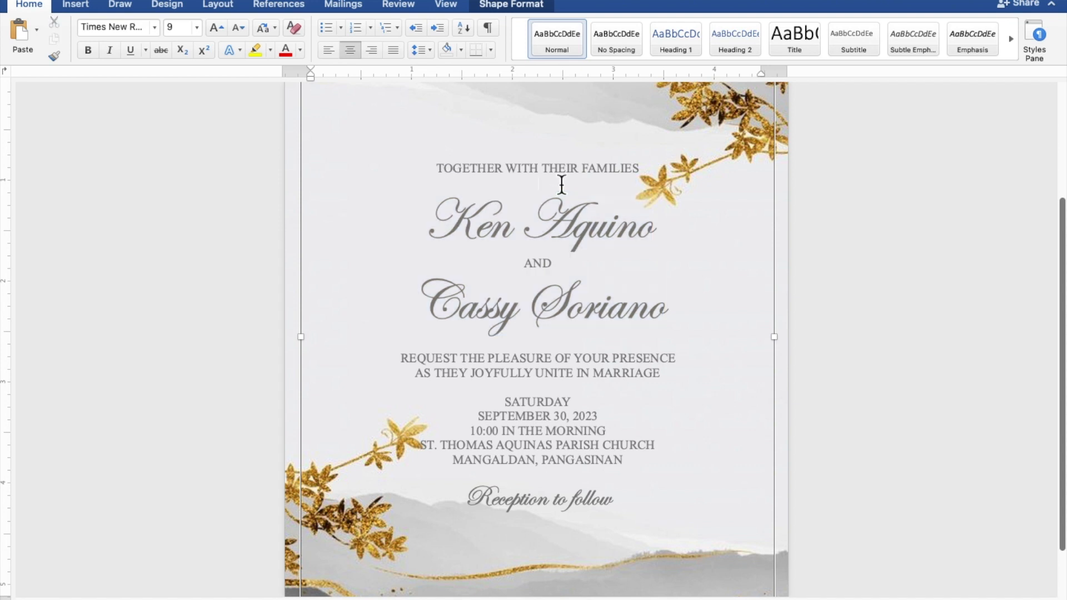
- Add an extra blank line above the couple's names, the request wording, the date details and the "Reception to follow" line
key(Return)
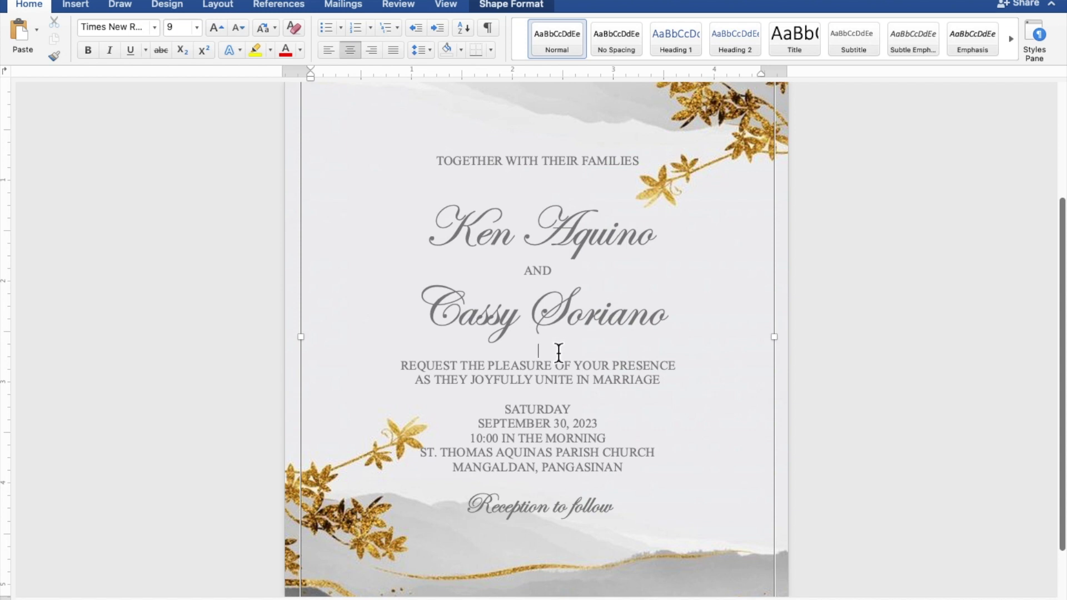
key(Return)
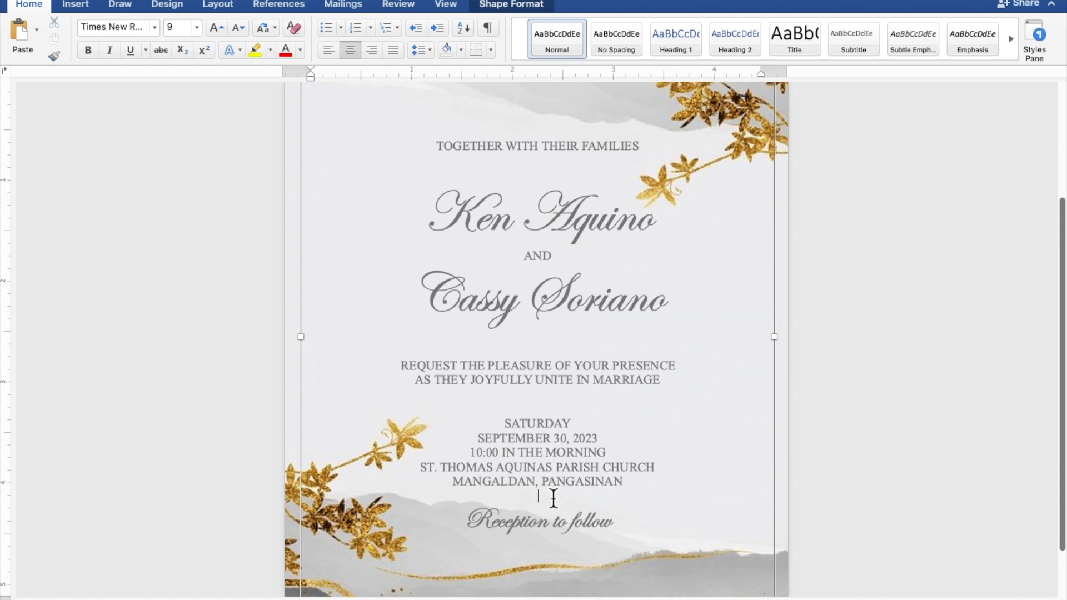
key(Return)
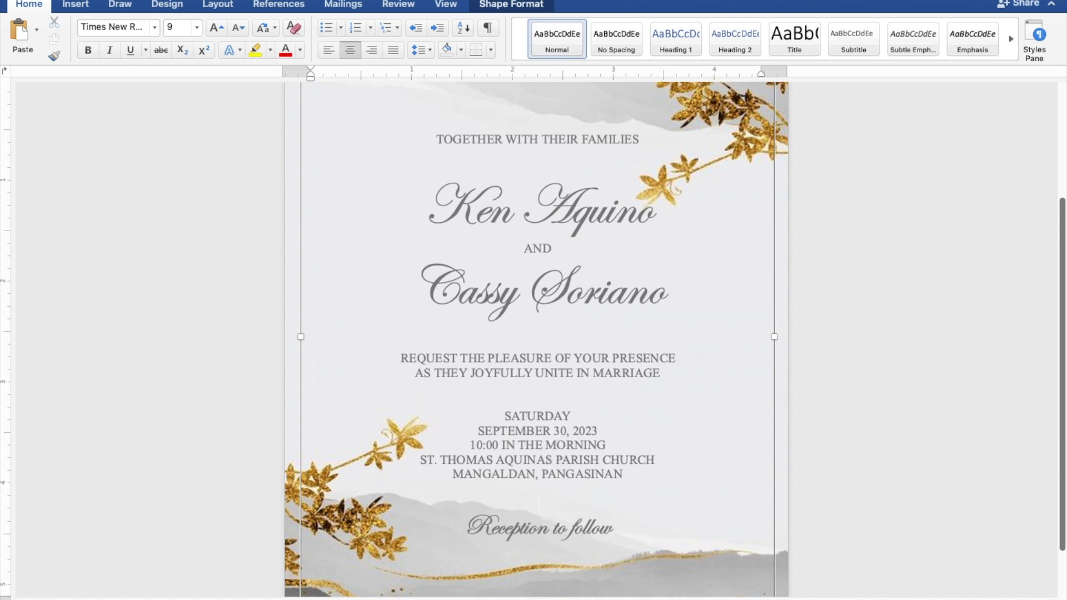
- Move the invitation text rectangle upward so its wording sits within the light middle area of the background picture, and deselect it
scroll(564, 499, down, 5)
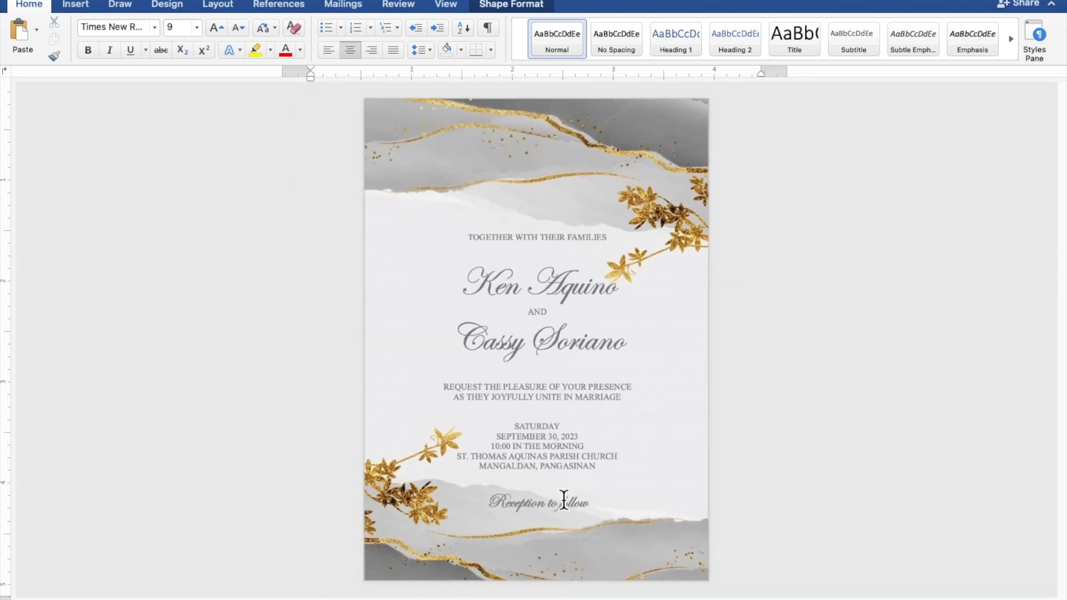
scroll(563, 500, up, 1)
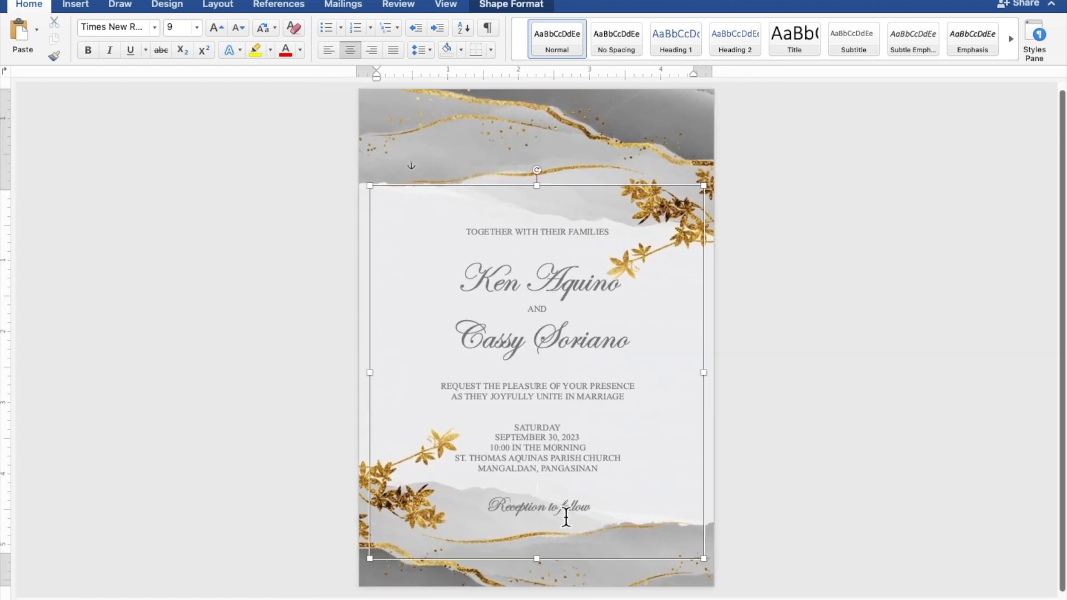
click(578, 569)
key(Up)
key(Up)
key(Up)
key(Up)
key(Up)
key(Up)
key(Up)
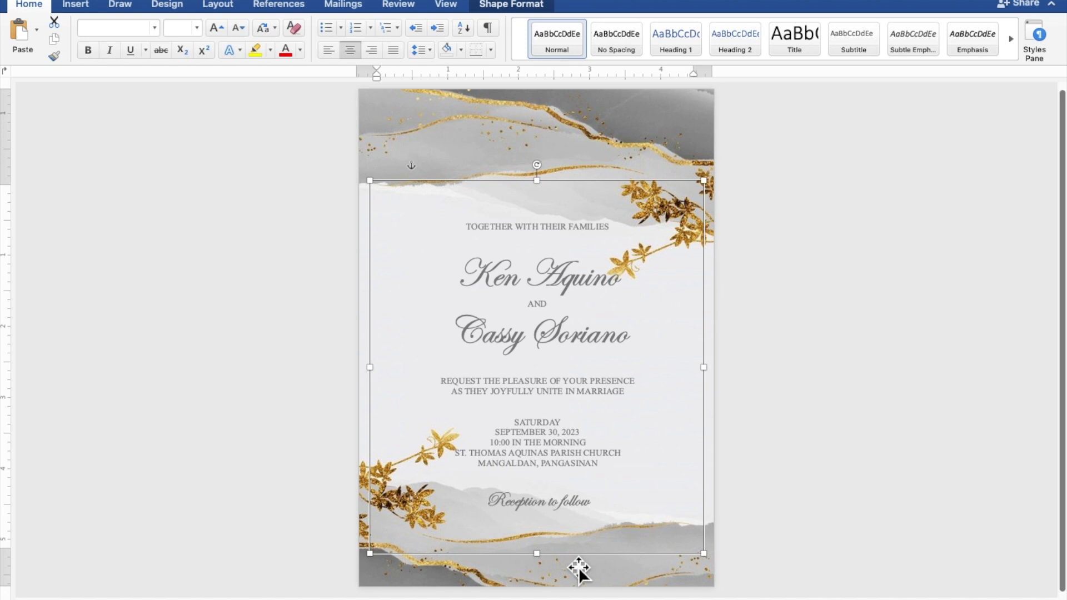
key(Up)
key(Up)
key(Up)
key(Up)
key(Up)
key(Up)
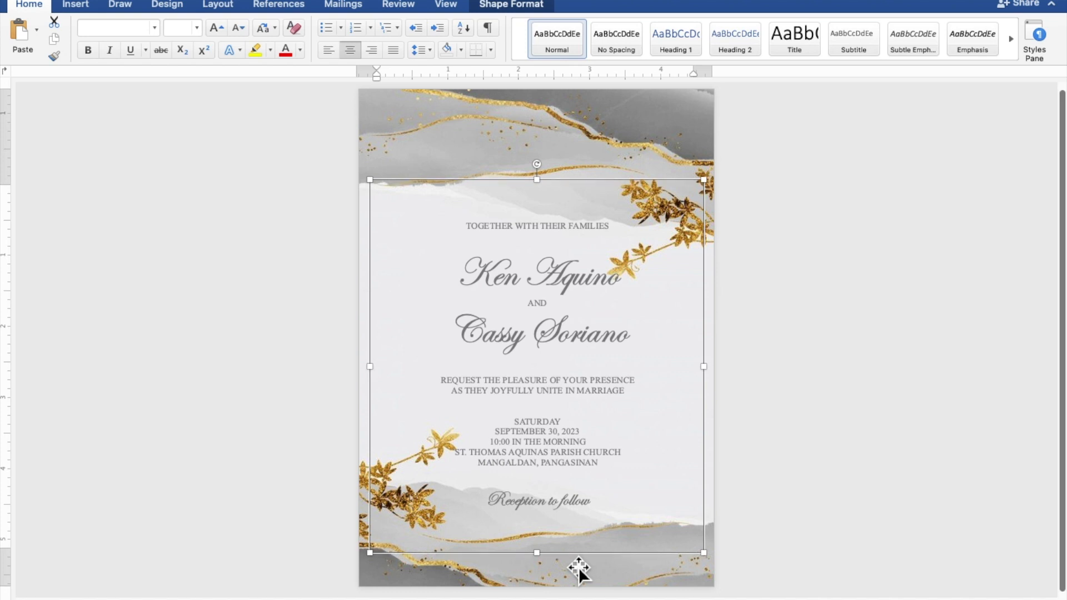
key(Up)
key(Up)
key(Up)
key(Up)
key(Up)
key(Up)
key(Up)
key(Up)
key(Up)
key(Up)
key(Up)
key(Up)
key(Up)
key(Up)
key(Up)
key(Up)
key(Up)
key(Up)
key(Up)
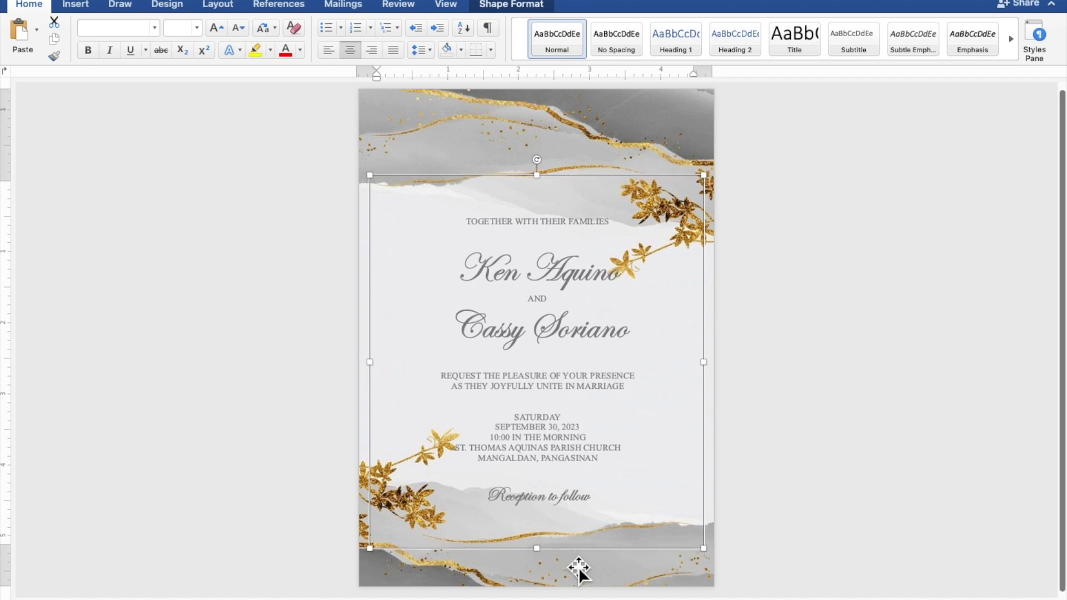
key(Up)
key(Up)
key(Up)
key(Up)
key(Up)
key(Up)
key(Up)
key(Up)
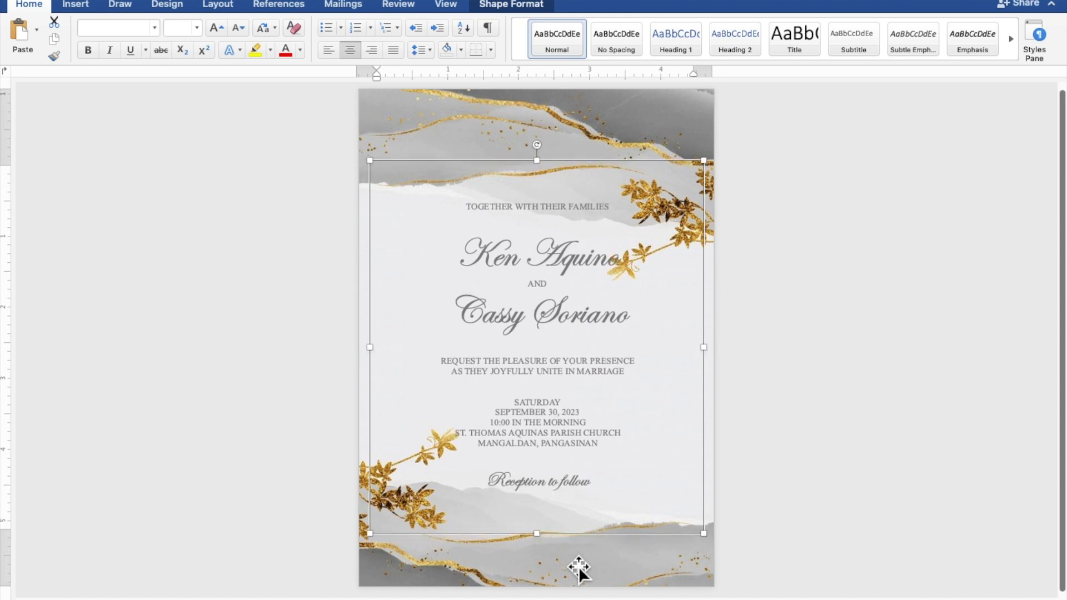
drag(562, 512, 562, 503)
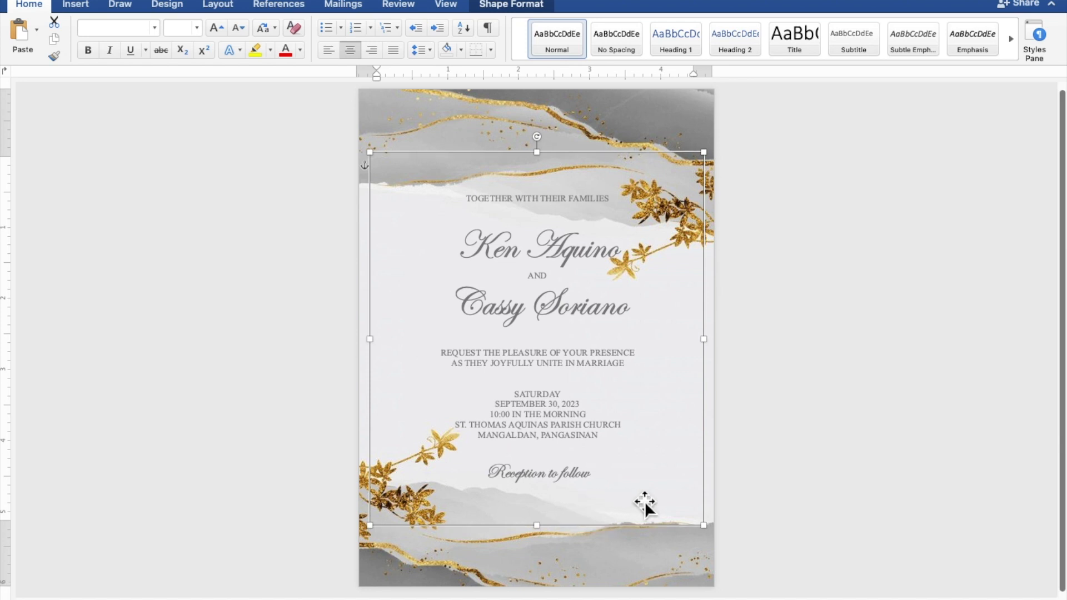
click(1008, 475)
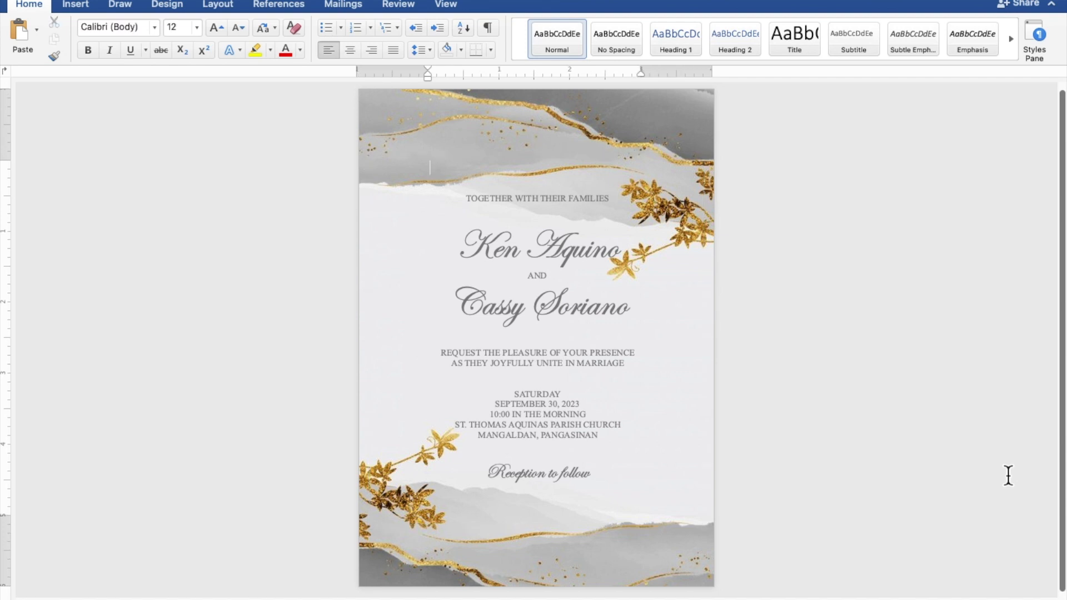